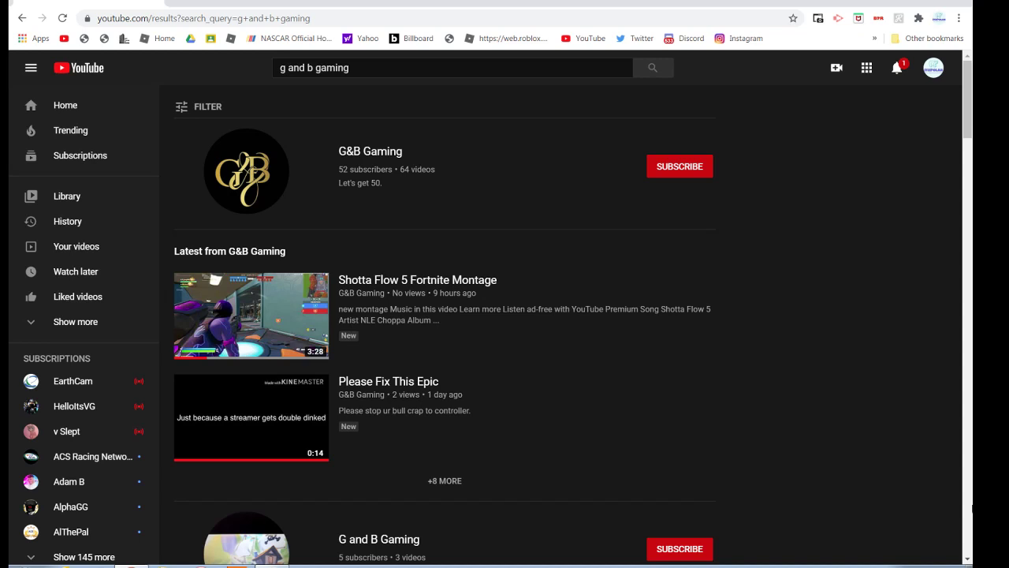
click(897, 69)
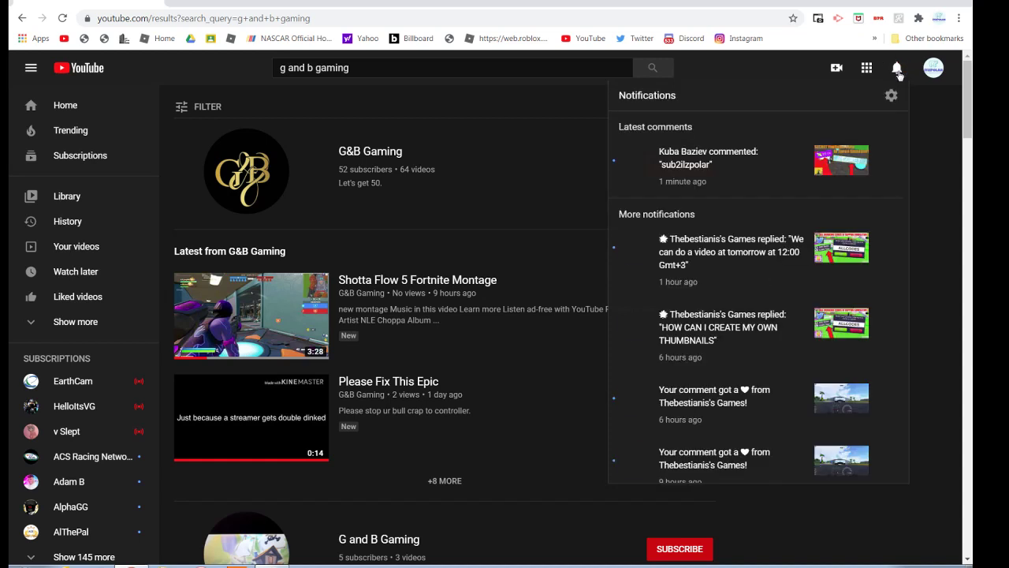
click(897, 69)
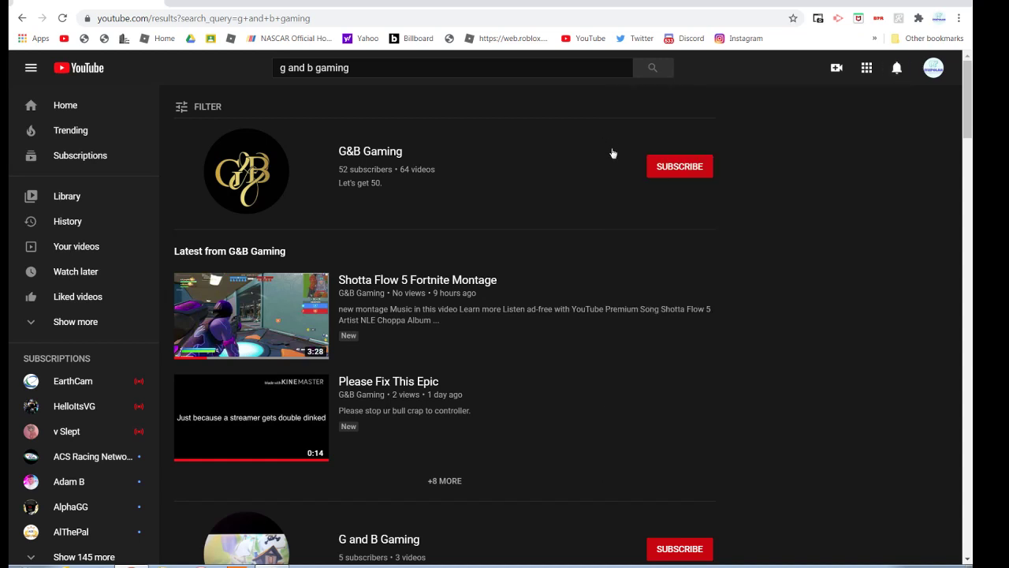
Step: Go to slides.google.com to open the Google Slides home page
click(164, 14)
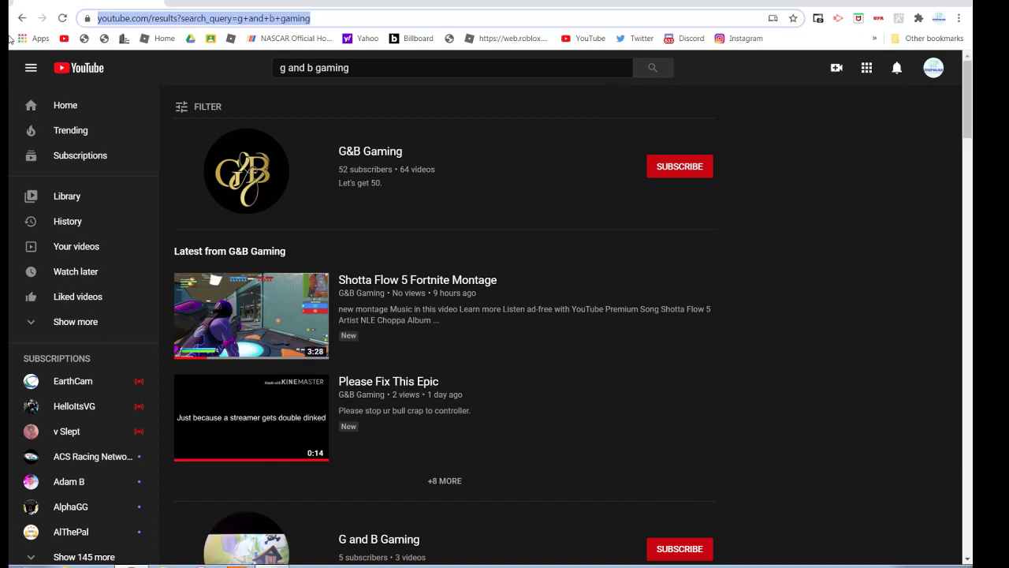
text(slides.google.)
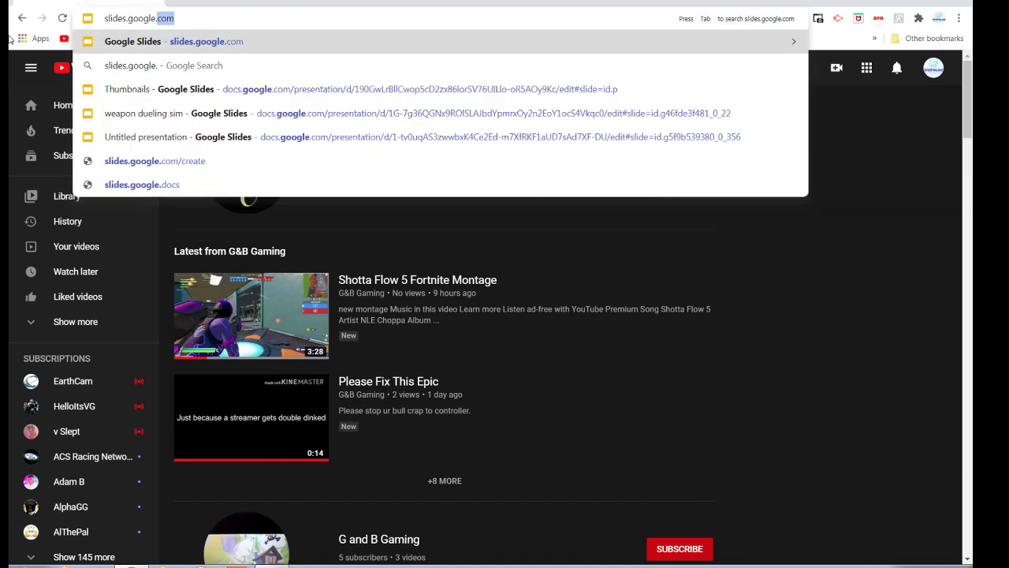
key(Return)
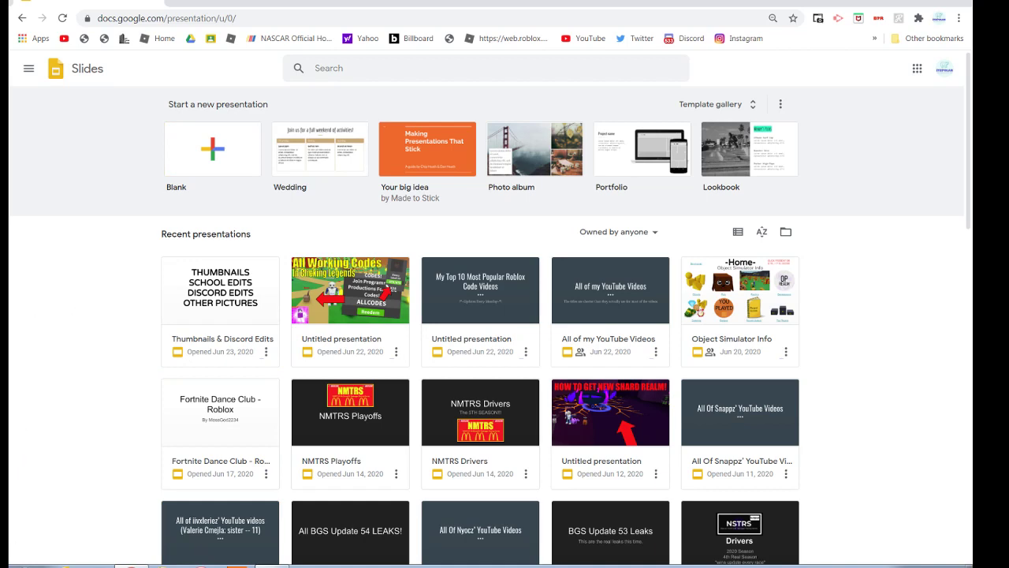
Step: Switch to OBS Studio, move the screen capture slightly upward in the preview, and return to Chrome
click(271, 565)
drag(380, 347, 379, 328)
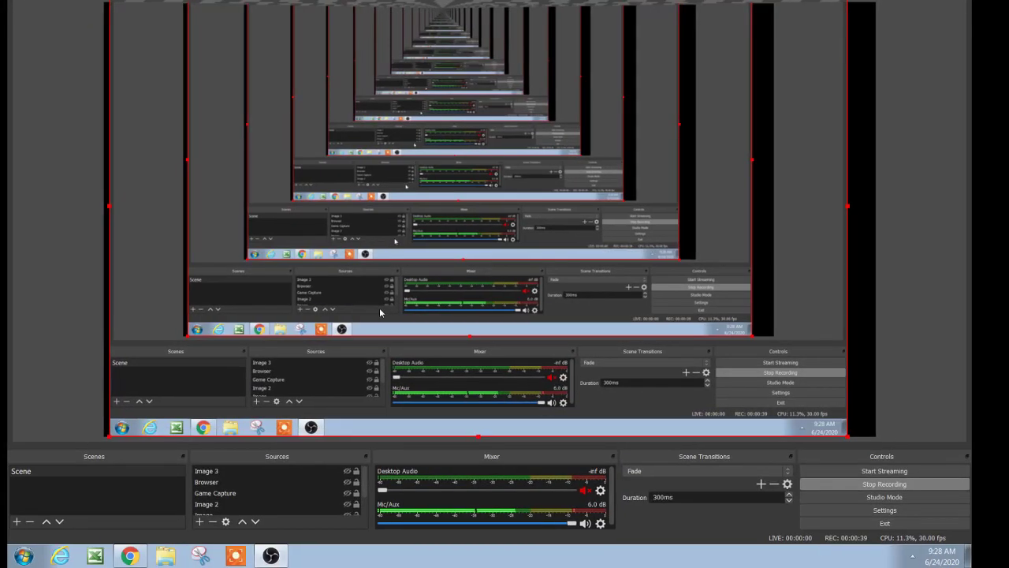
click(22, 557)
click(123, 556)
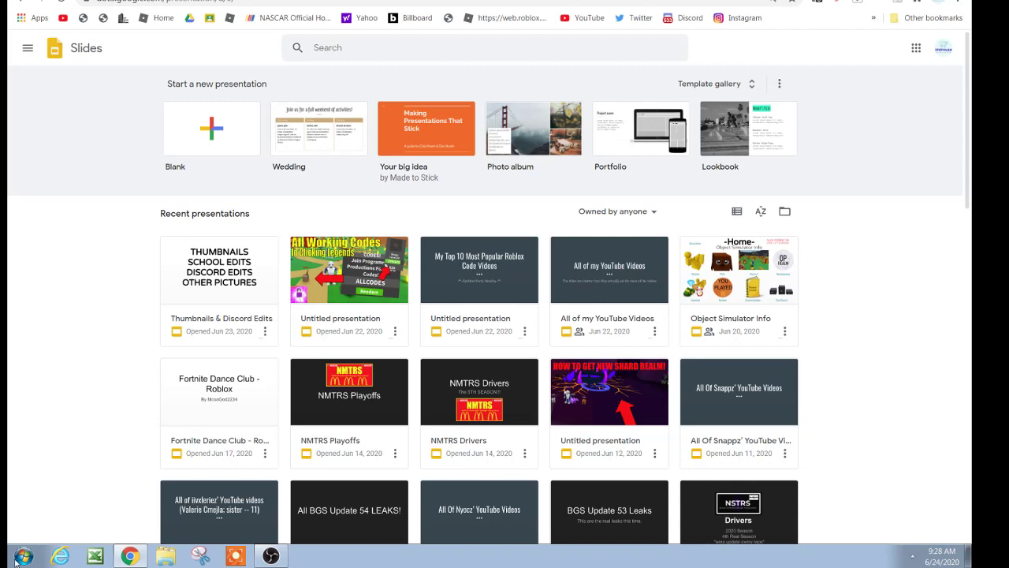
Step: Search Windows for "snipping tool", launch Snipping Tool, and put it away without taking a capture
click(10, 552)
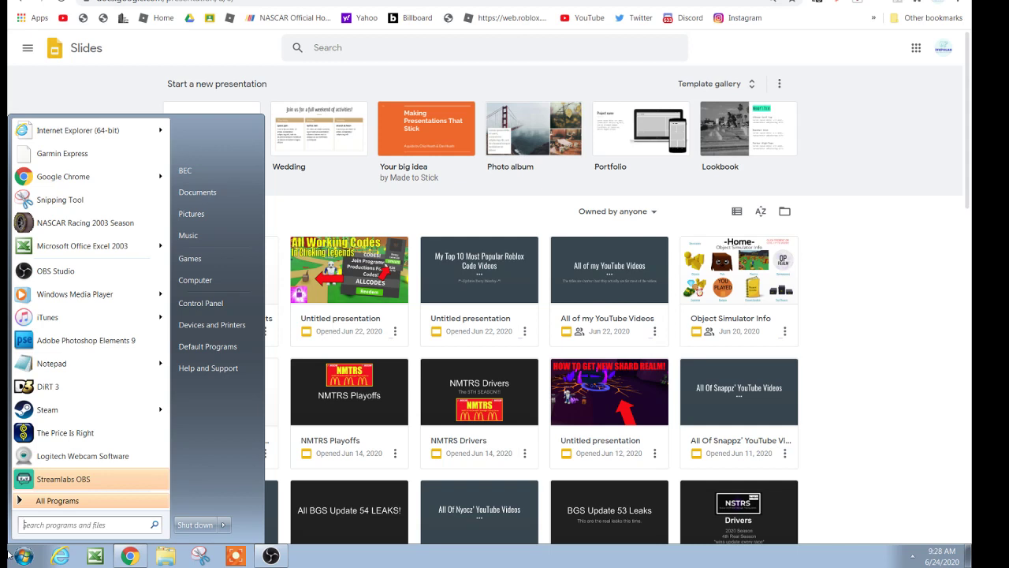
text(snipping tool)
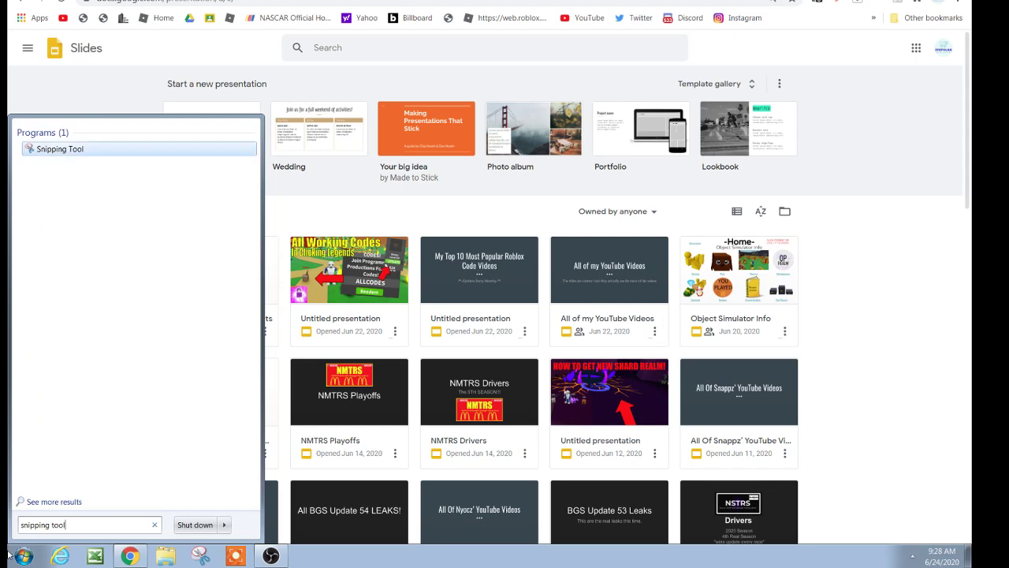
click(41, 150)
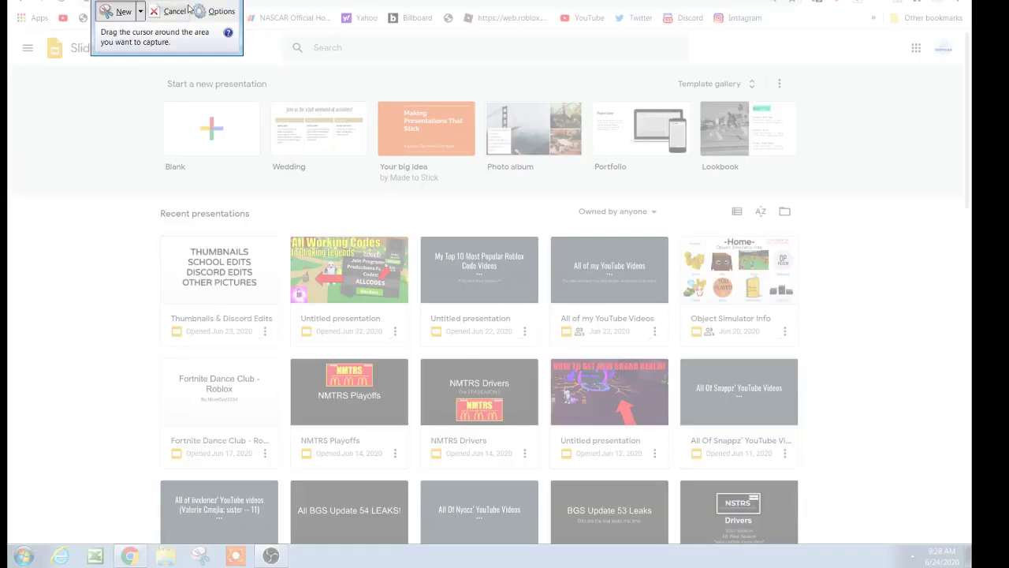
click(188, 8)
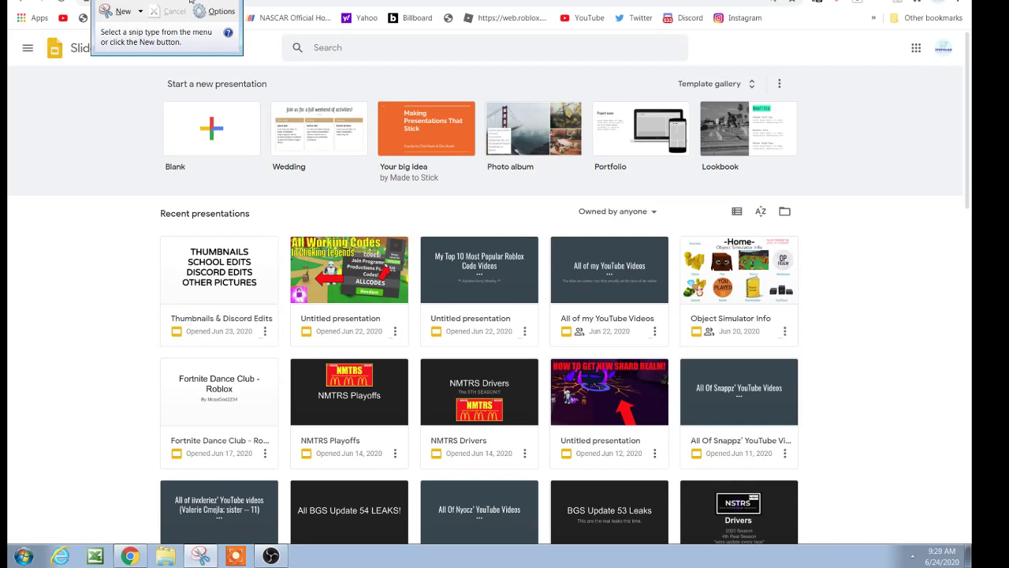
click(190, 2)
Step: Open a new browser tab, dismissing the changed-page notice and denying the push notification request
key(ctrl+t)
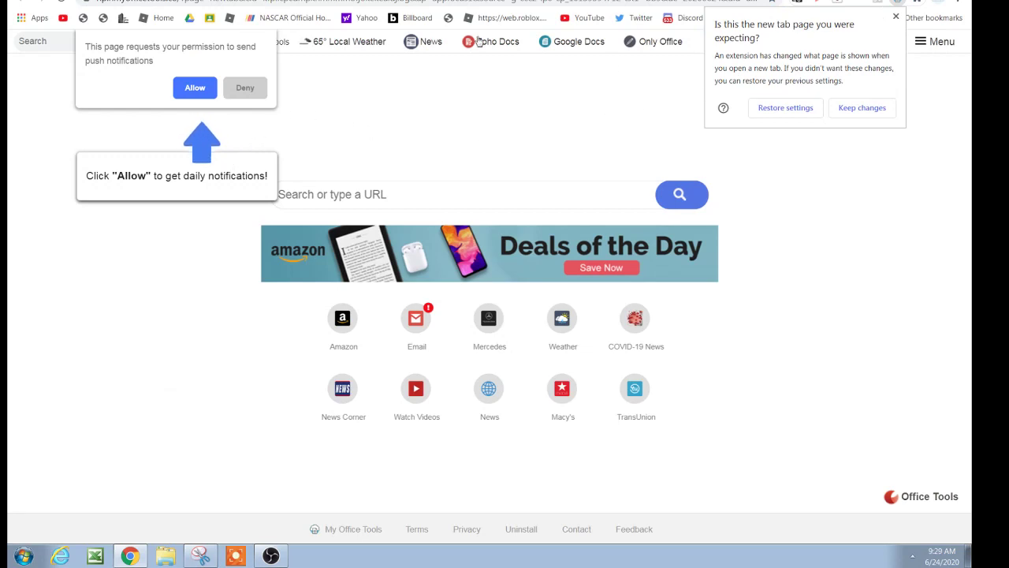
click(896, 16)
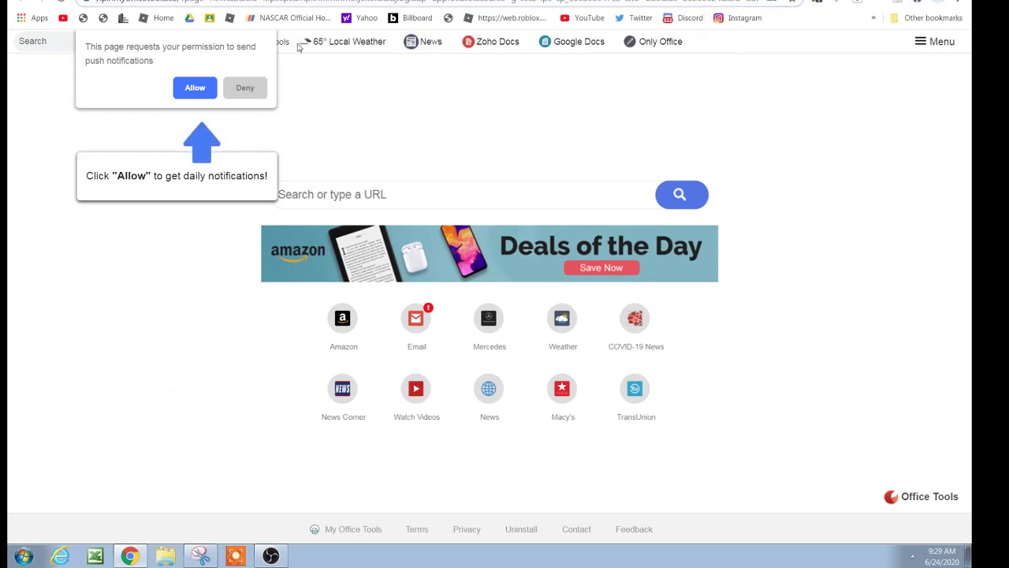
click(234, 94)
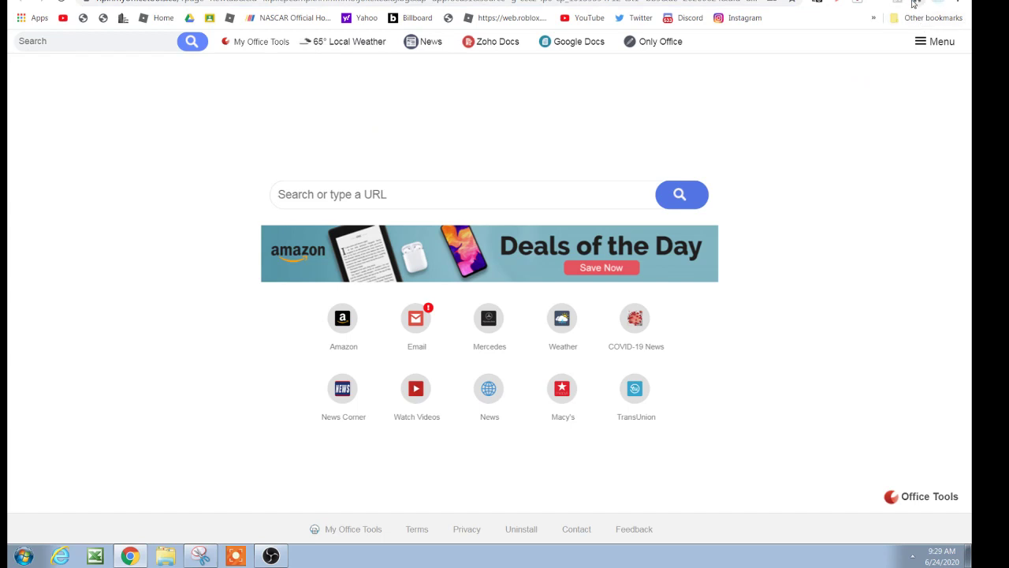
Step: Remove the My Office Tools extension from Chrome without reporting abuse
click(922, 4)
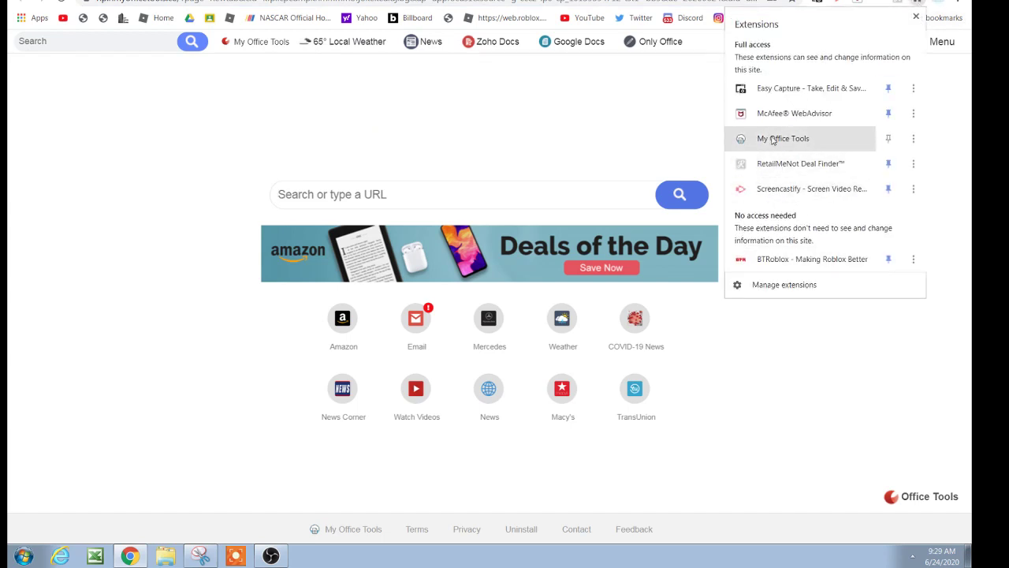
click(913, 138)
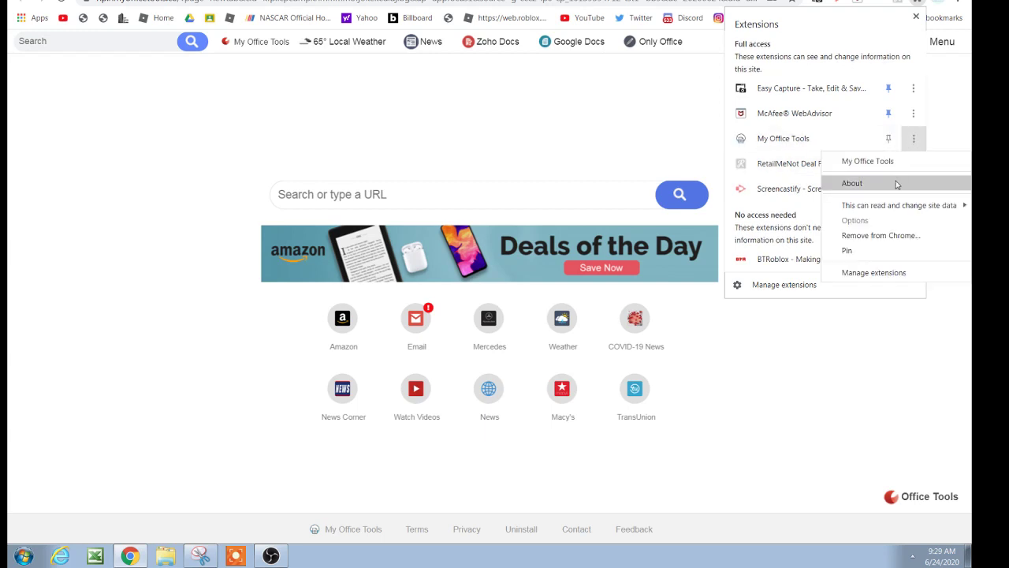
click(882, 236)
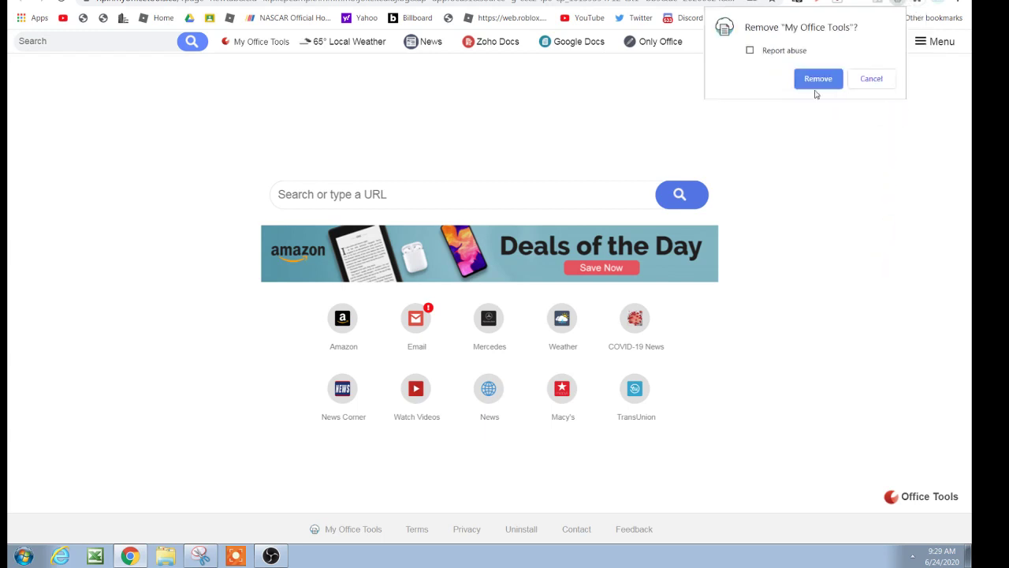
key(Return)
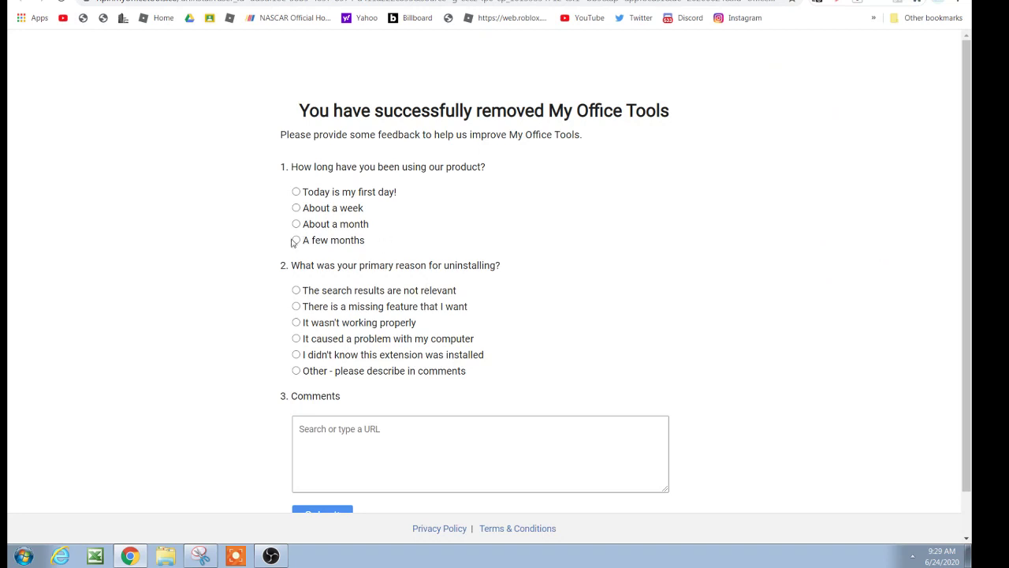
Step: Submit the uninstall feedback with "About a week" of use, the reason "The search results are not relevant" and the comment "efsfd"
scroll(284, 288, down, 1)
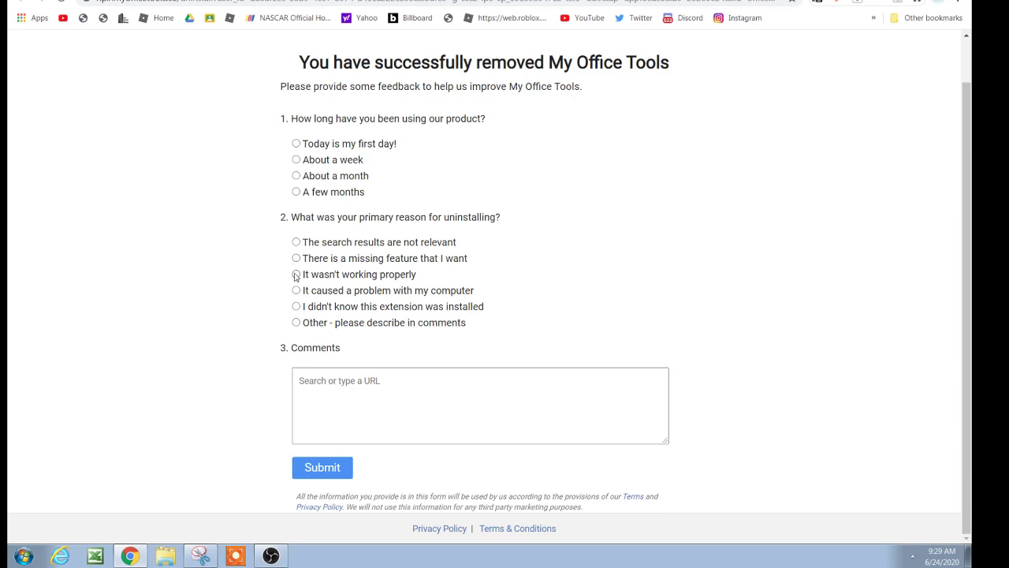
click(298, 243)
click(296, 160)
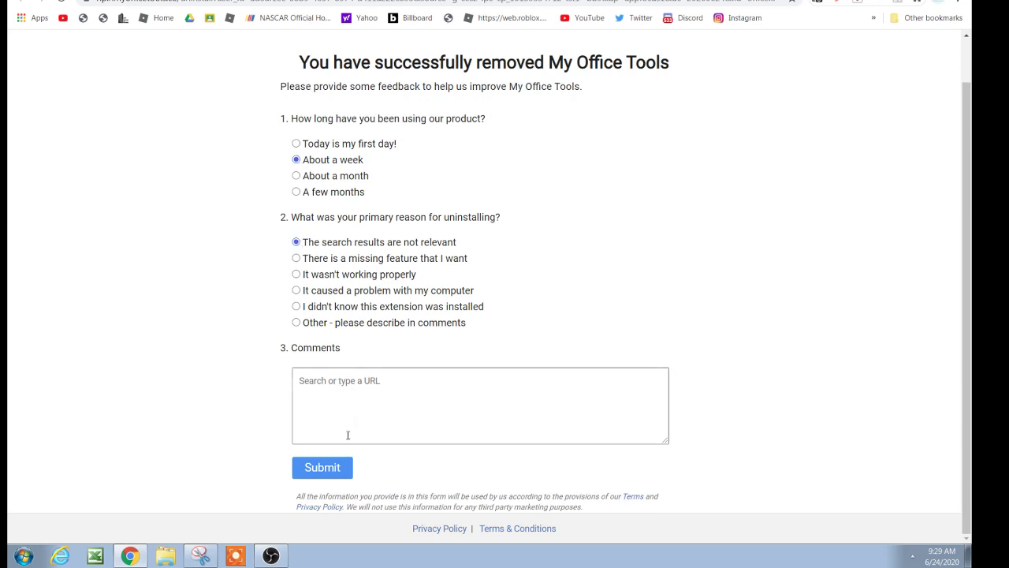
click(344, 436)
text(efsfd)
click(327, 468)
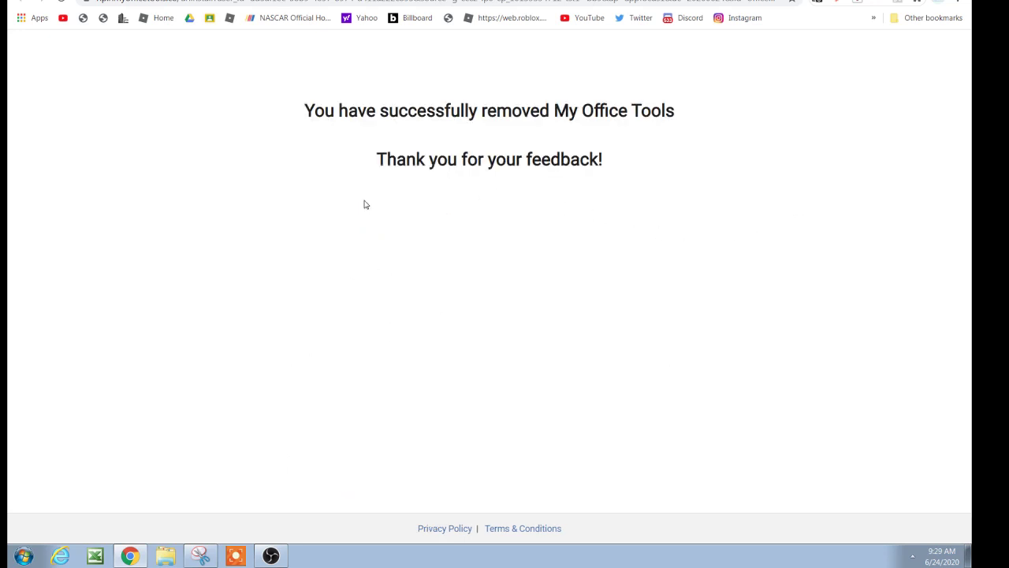
Step: Search Google for "snipping tool download"
click(364, 1)
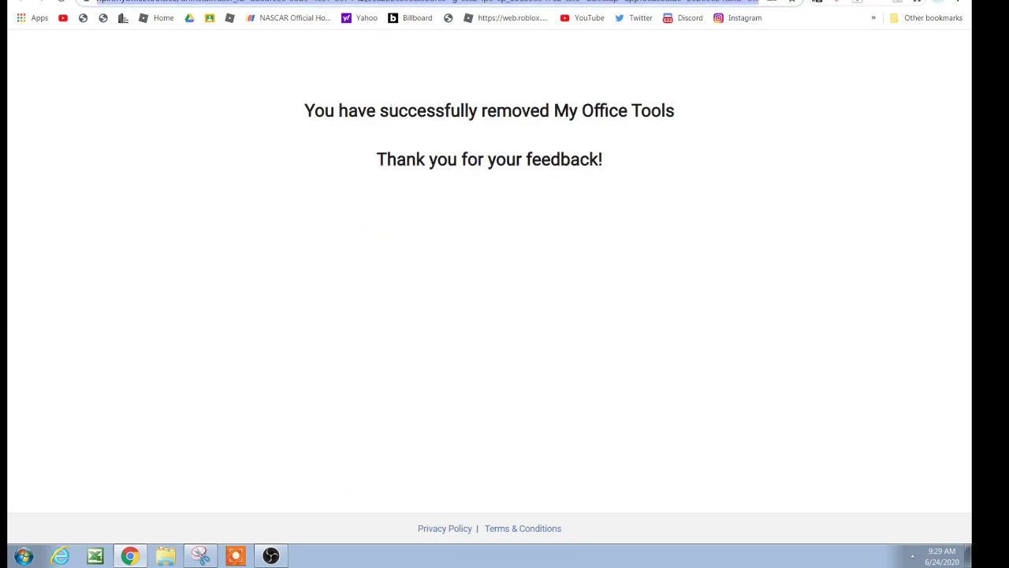
text(snipping)
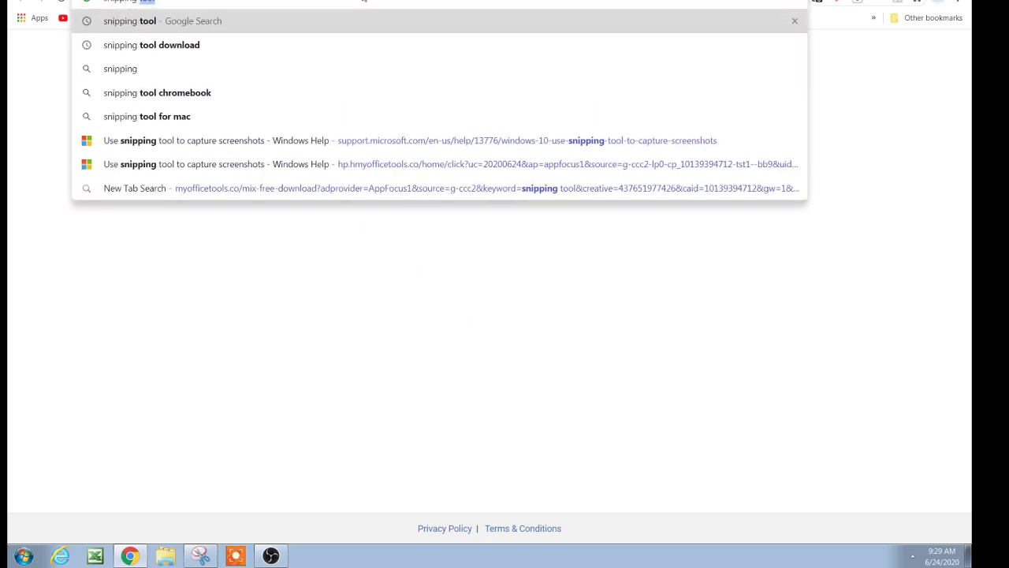
text( tool down)
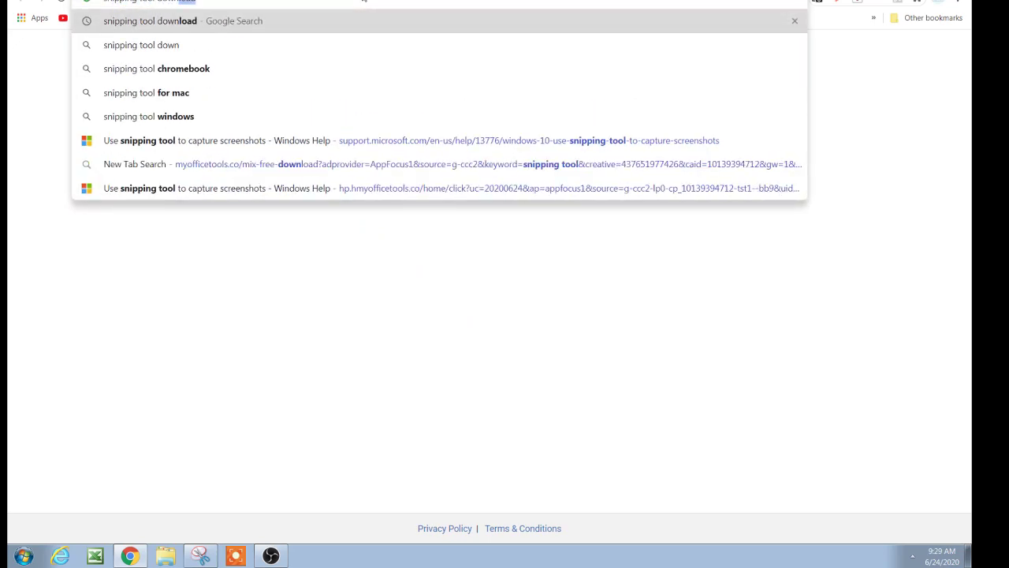
key(Return)
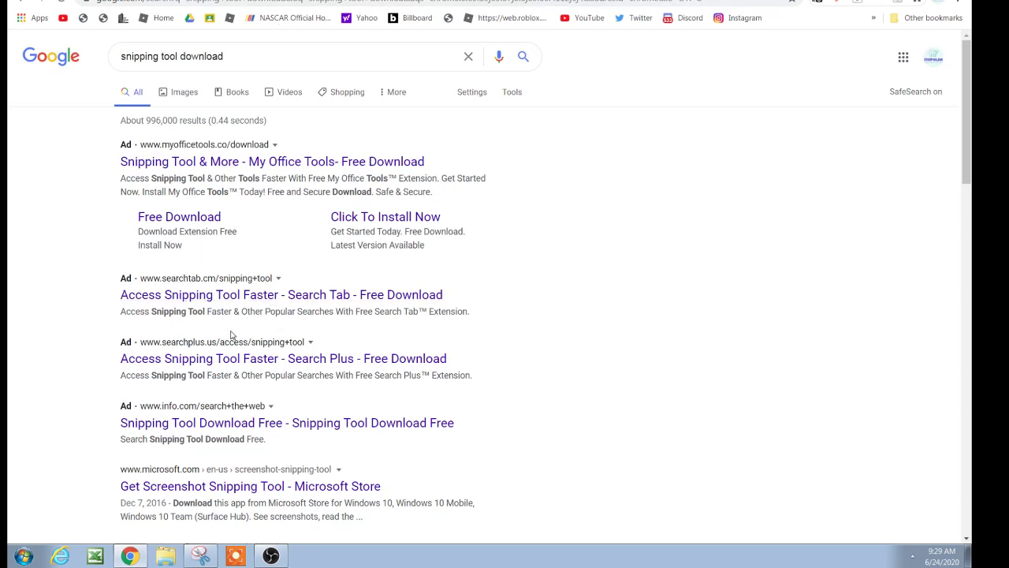
Step: View the Screenshot Snipping Tool page on the Microsoft Store, dismissing the sign-up offer, and return to the search results
scroll(325, 466, down, 1)
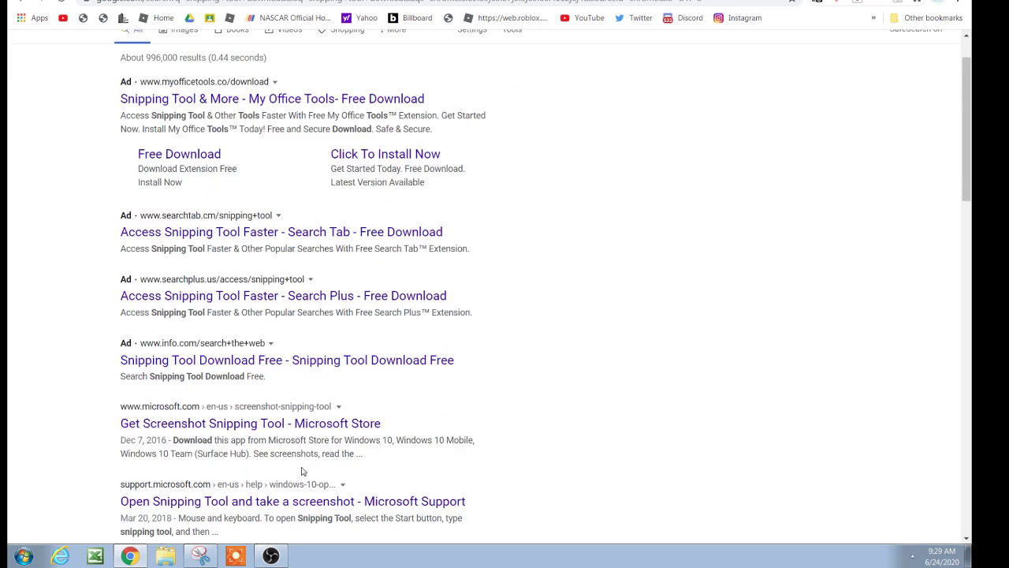
click(208, 424)
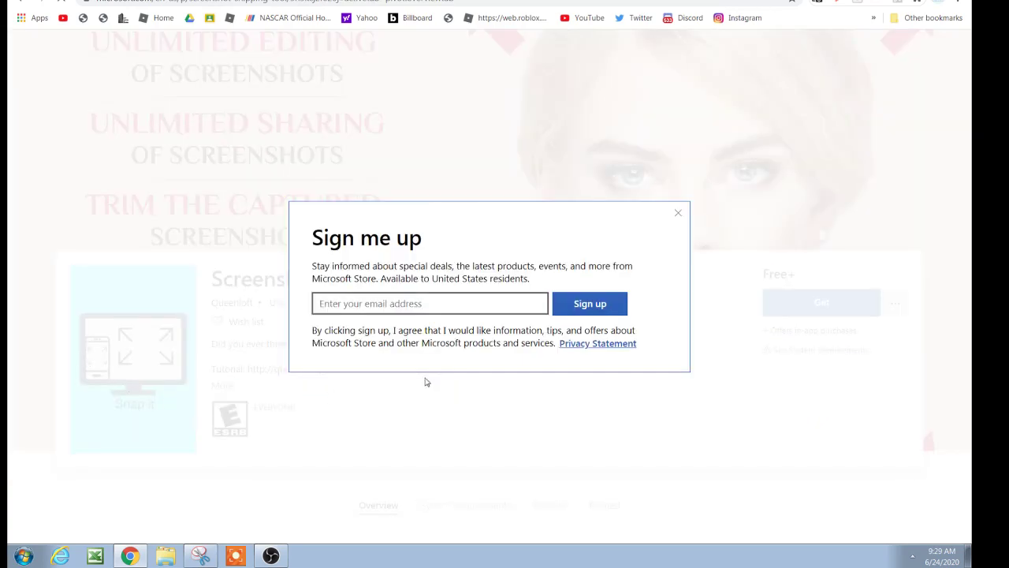
click(678, 213)
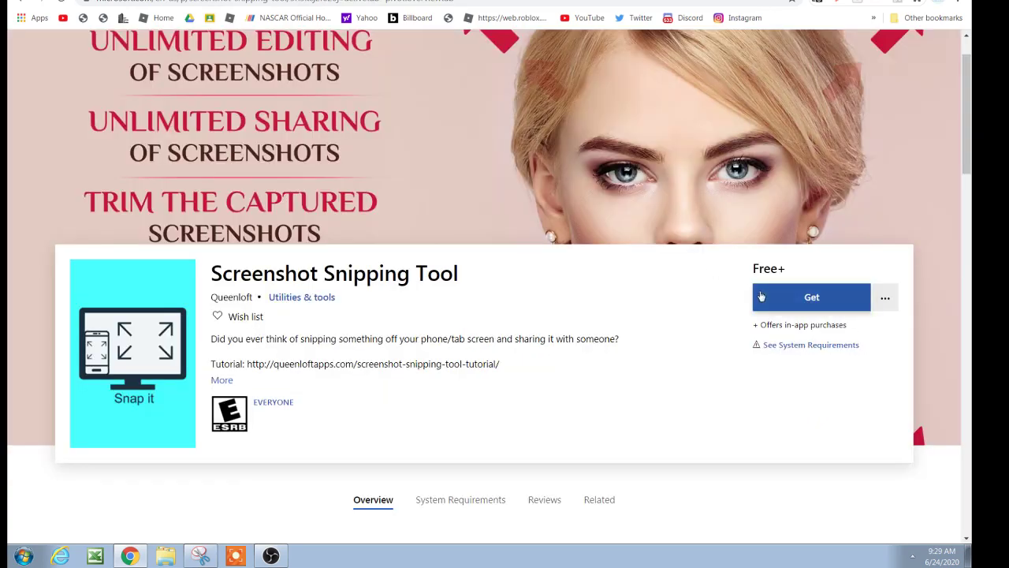
scroll(397, 147, up, 1)
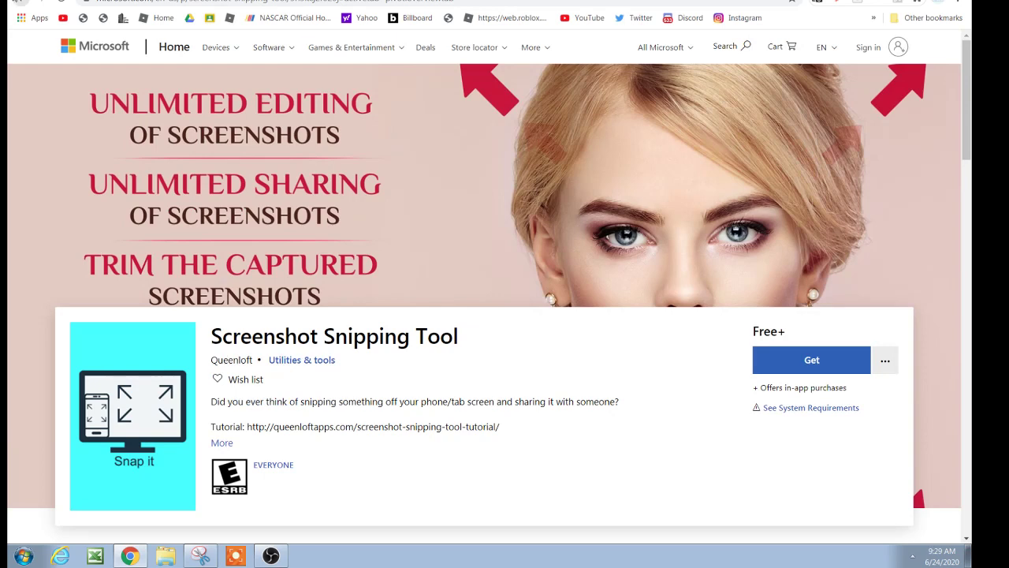
click(18, 1)
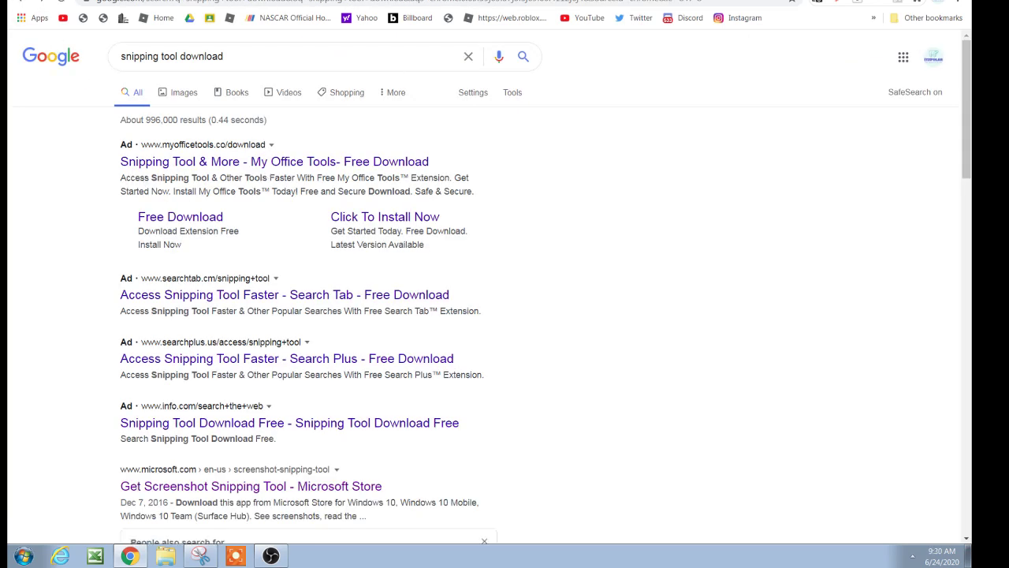
Step: Return to the Google Slides home page and create a blank presentation
click(315, 2)
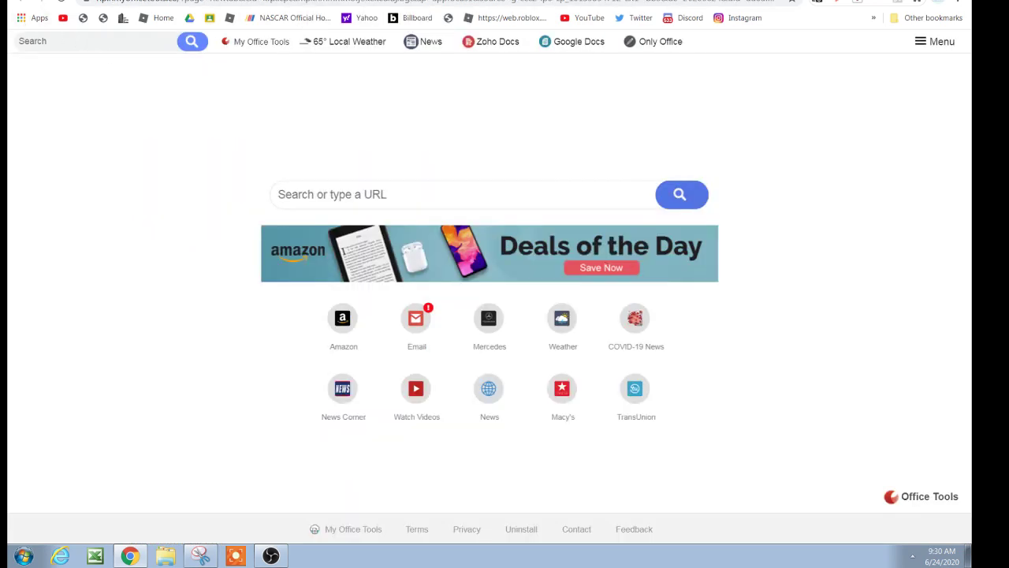
key(ctrl+Tab)
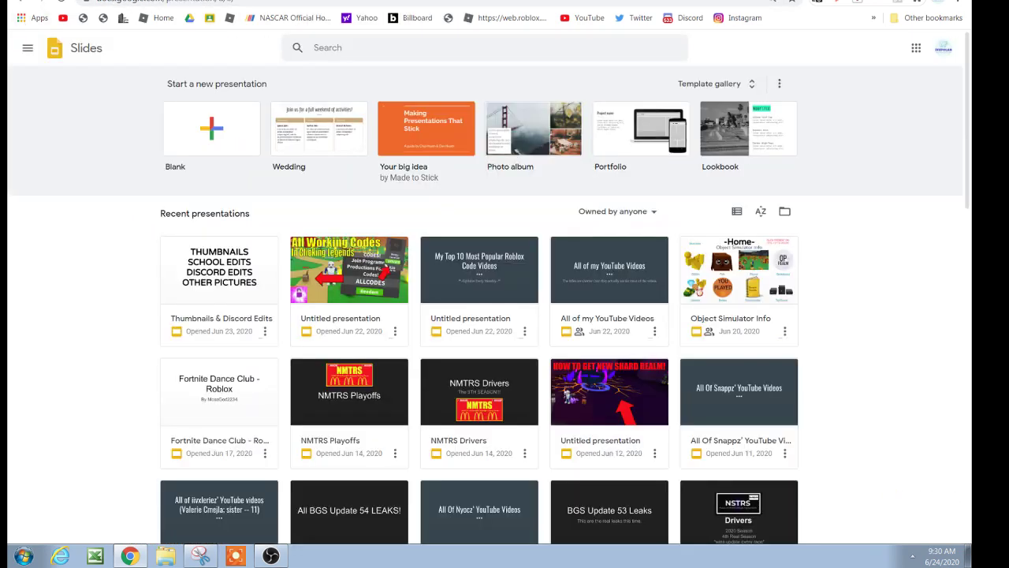
click(208, 142)
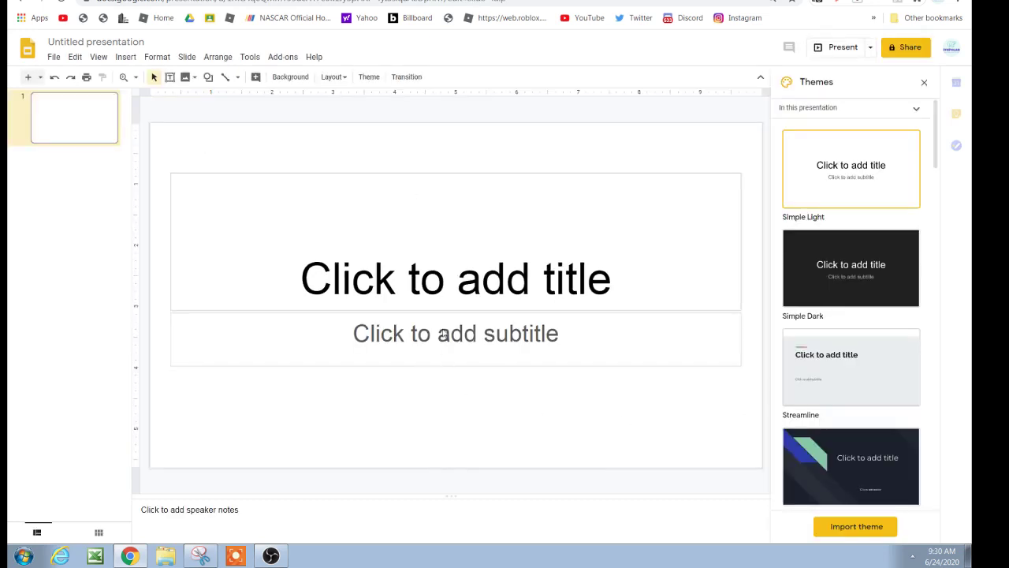
Step: Delete the title and subtitle placeholders from the first slide
click(462, 366)
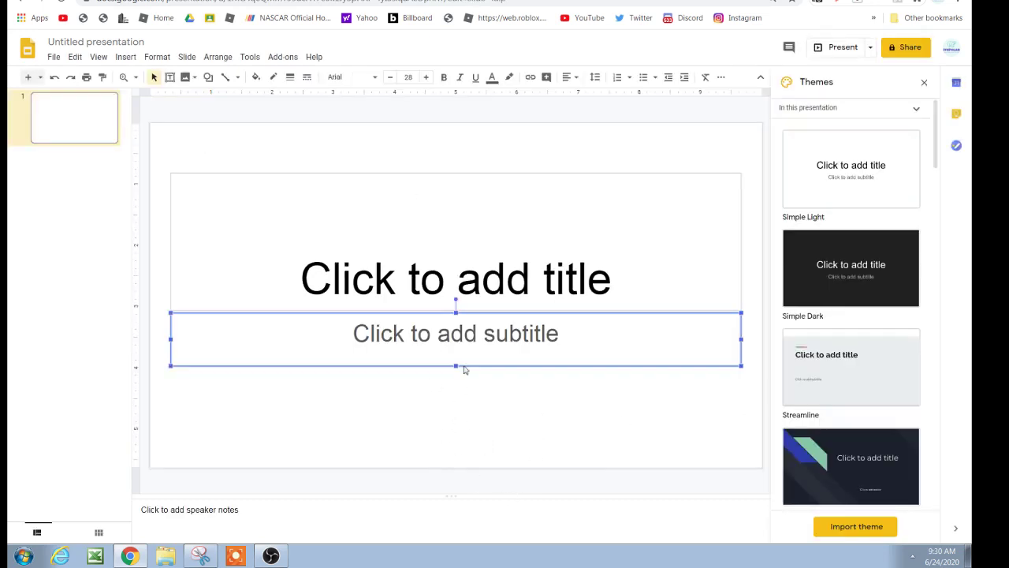
key(Delete)
key(Delete)
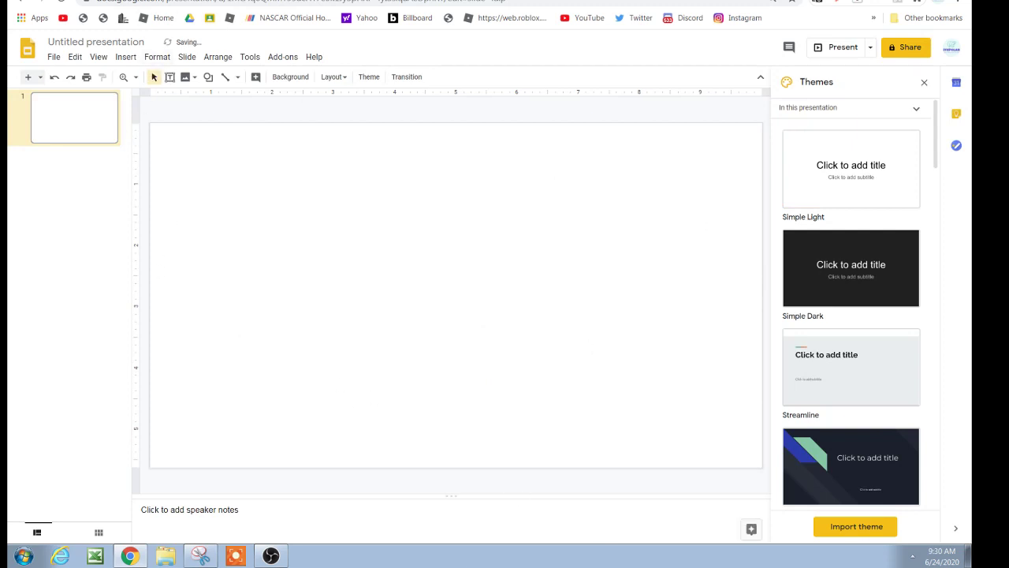
Step: Open the Roblox home page in a new browser tab
key(ctrl+t)
click(223, 22)
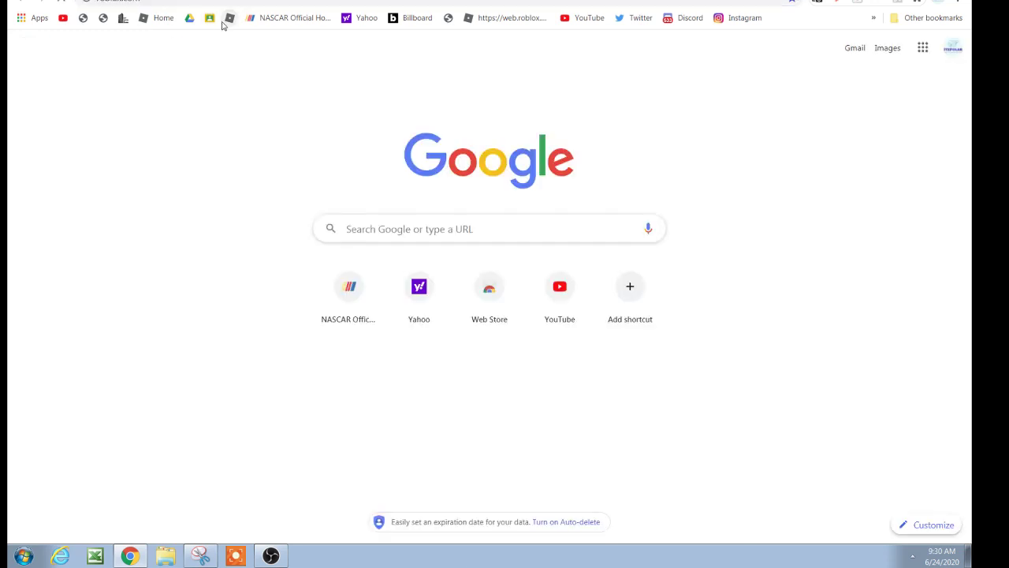
click(223, 25)
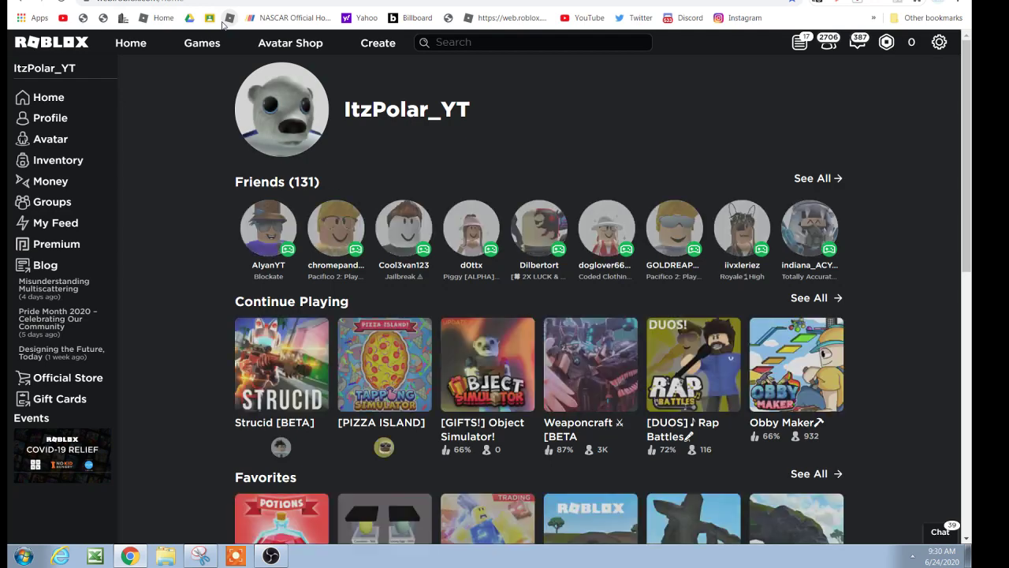
Step: Switch to Snipping Tool and capture the profile, friends and Continue Playing area of the Roblox home page
click(200, 556)
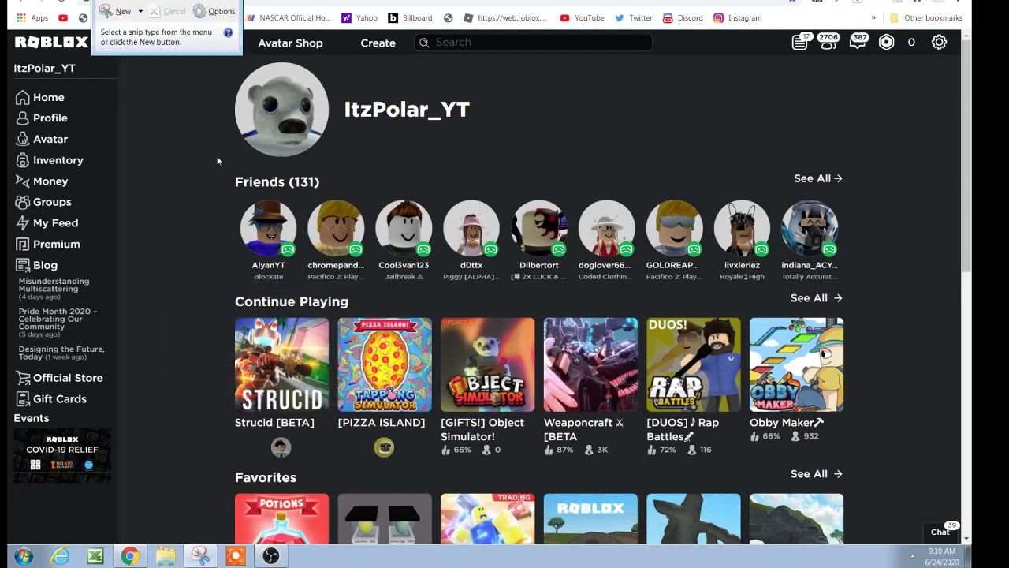
click(119, 11)
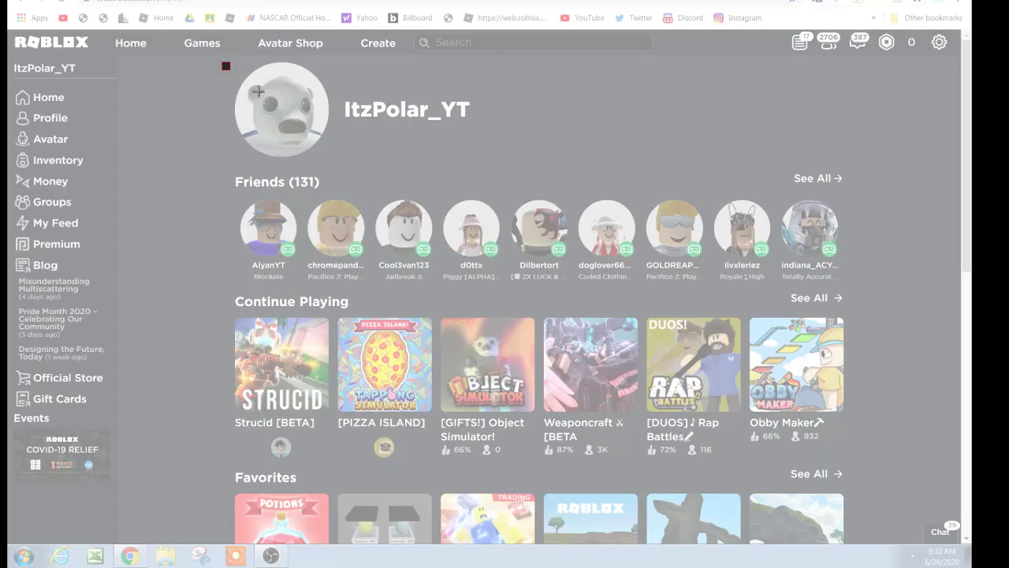
drag(258, 92, 893, 438)
right_click(513, 256)
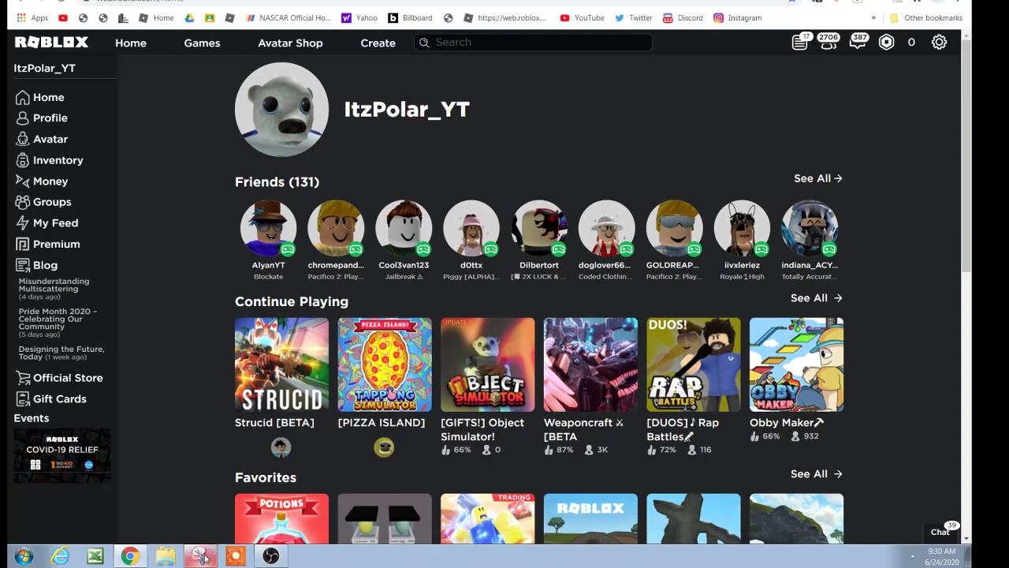
Step: Take a new, slightly larger snip of the Roblox home page from the profile picture through the Continue Playing games, and copy it
click(207, 557)
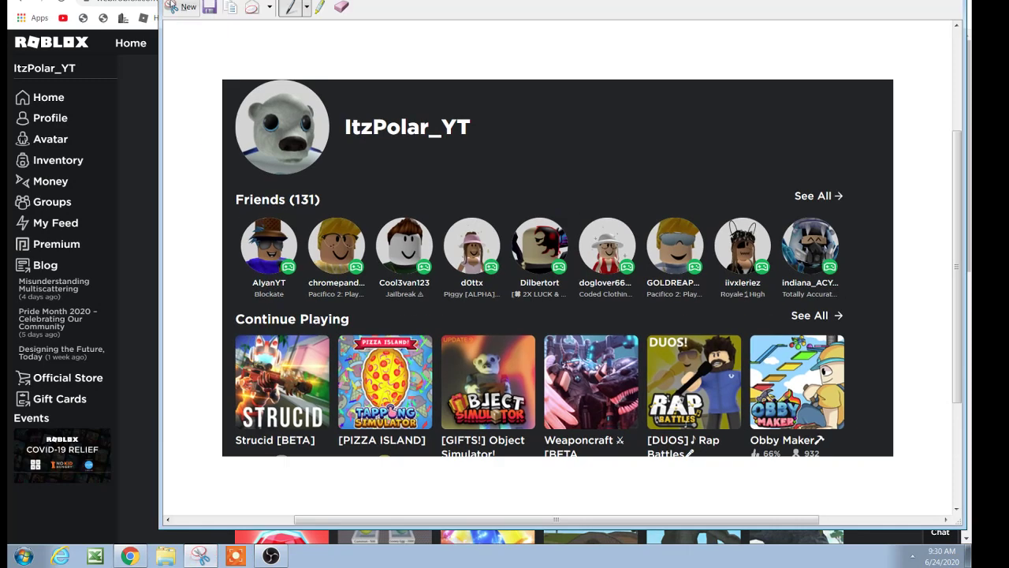
click(183, 7)
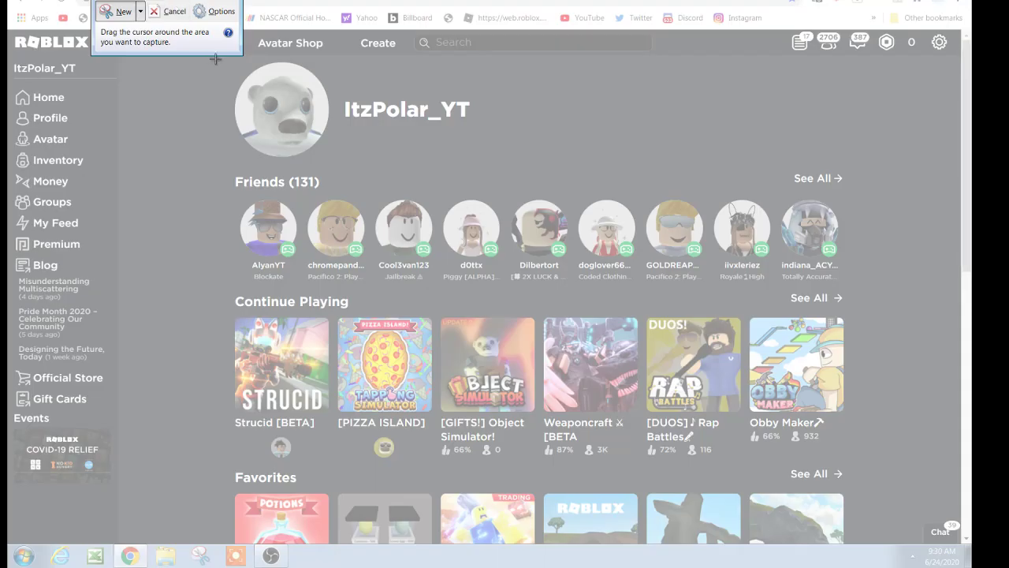
drag(215, 59, 909, 462)
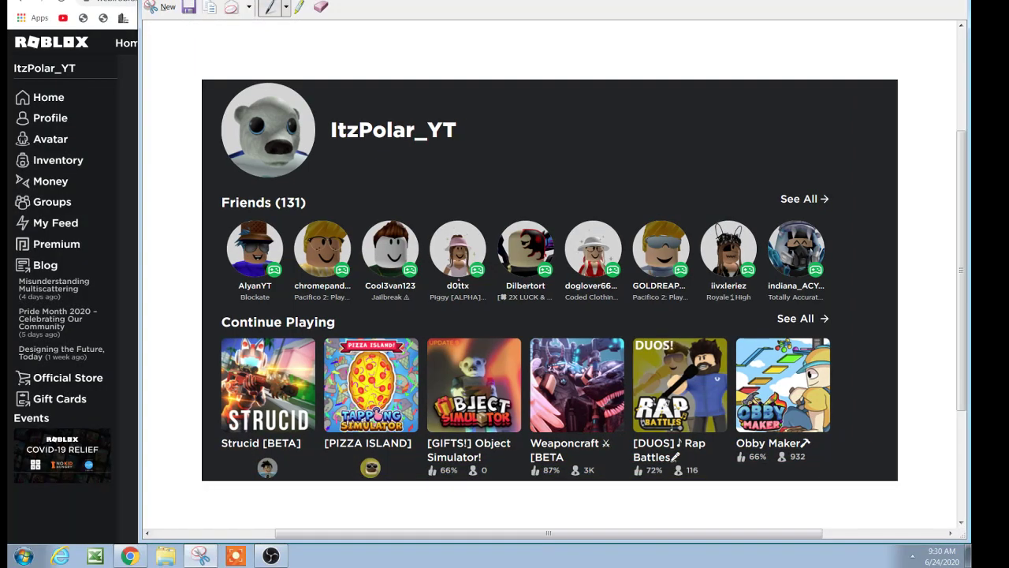
right_click(385, 245)
click(422, 264)
Step: Return to the Google Slides presentation and paste the copied snip onto the empty slide
key(alt+Tab)
key(ctrl+Tab)
right_click(503, 220)
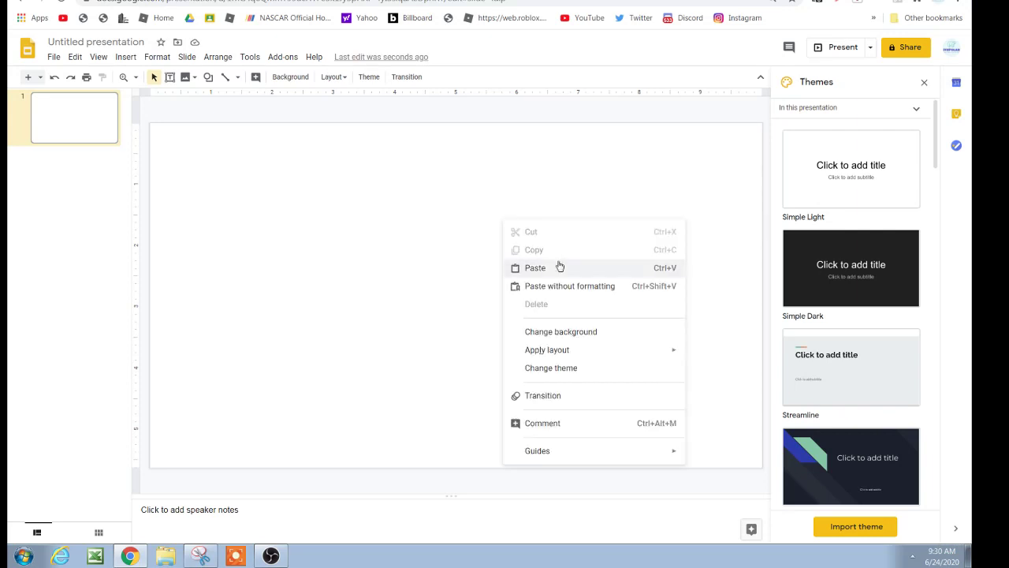
click(560, 268)
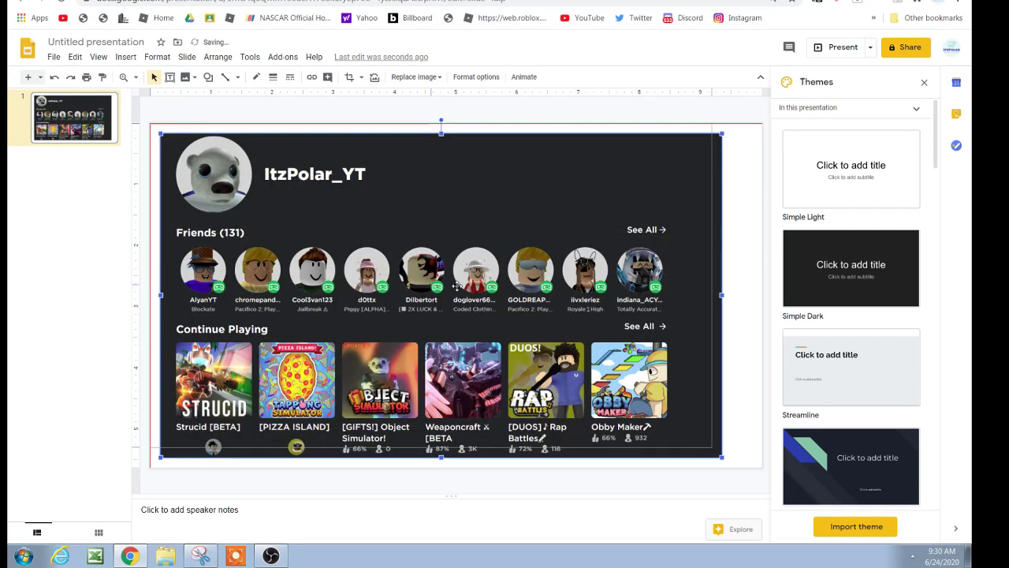
Step: Align the pasted screenshot with the slide's upper-left corner and stretch it to fill the whole slide
right_click(457, 285)
click(727, 463)
click(724, 460)
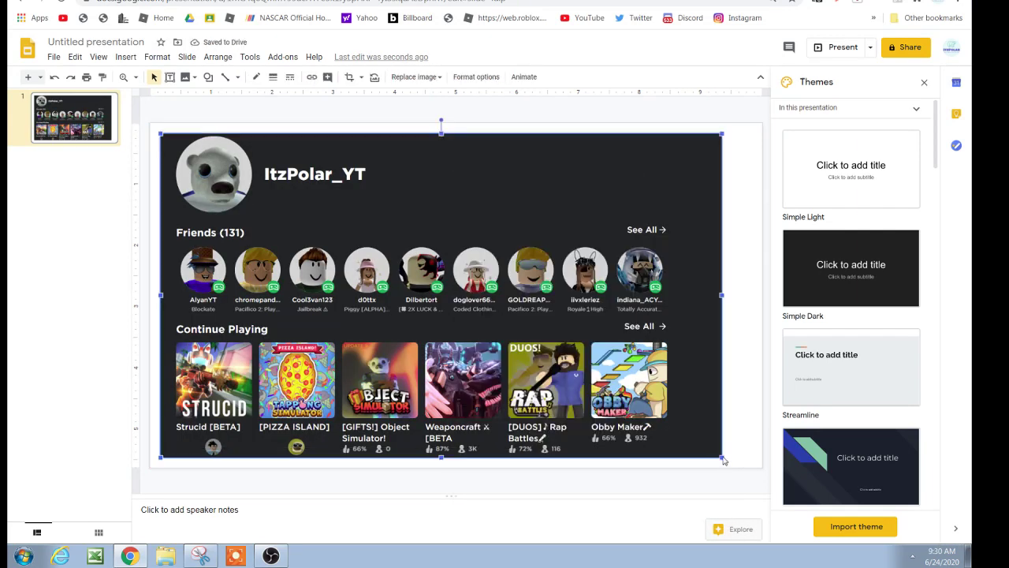
drag(724, 460, 749, 469)
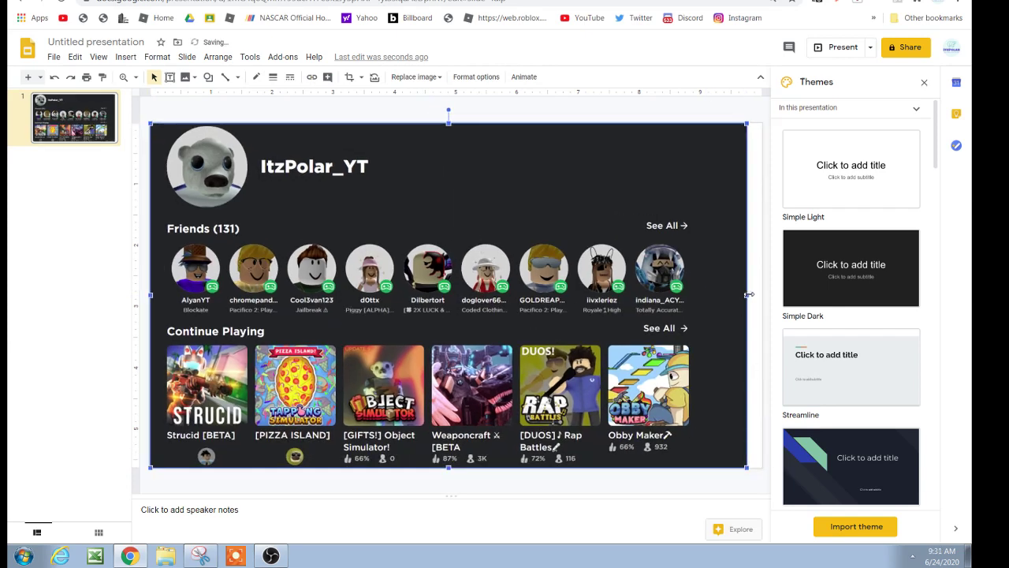
drag(750, 294, 761, 294)
click(610, 494)
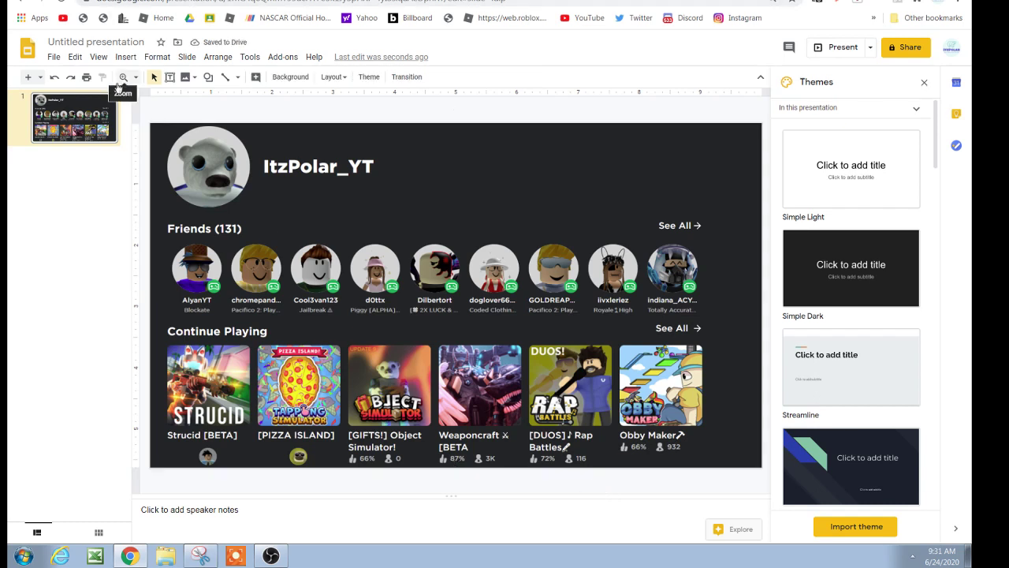
Step: Insert word art reading "My Roblox Home Screen" on the slide
click(177, 0)
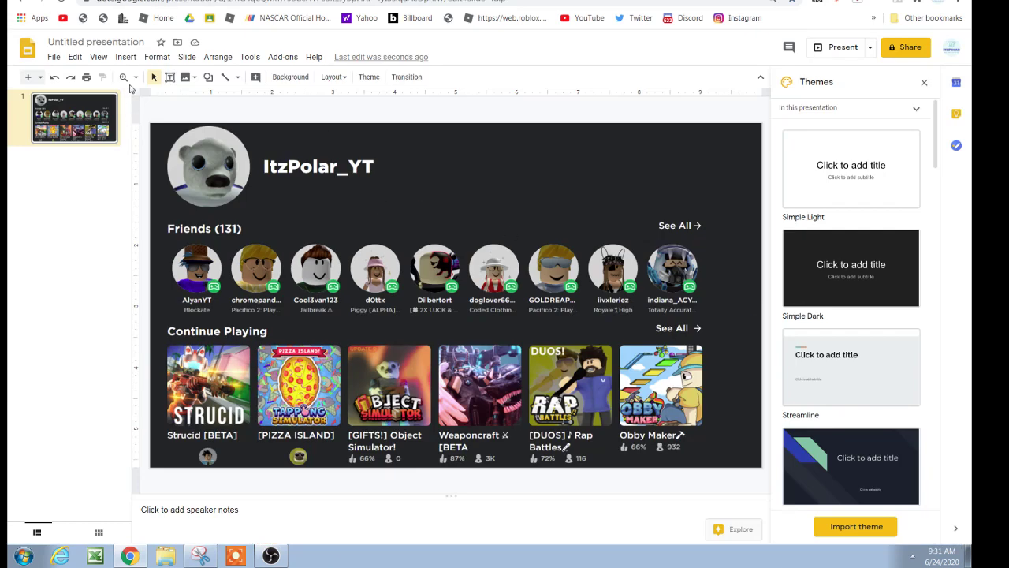
click(124, 63)
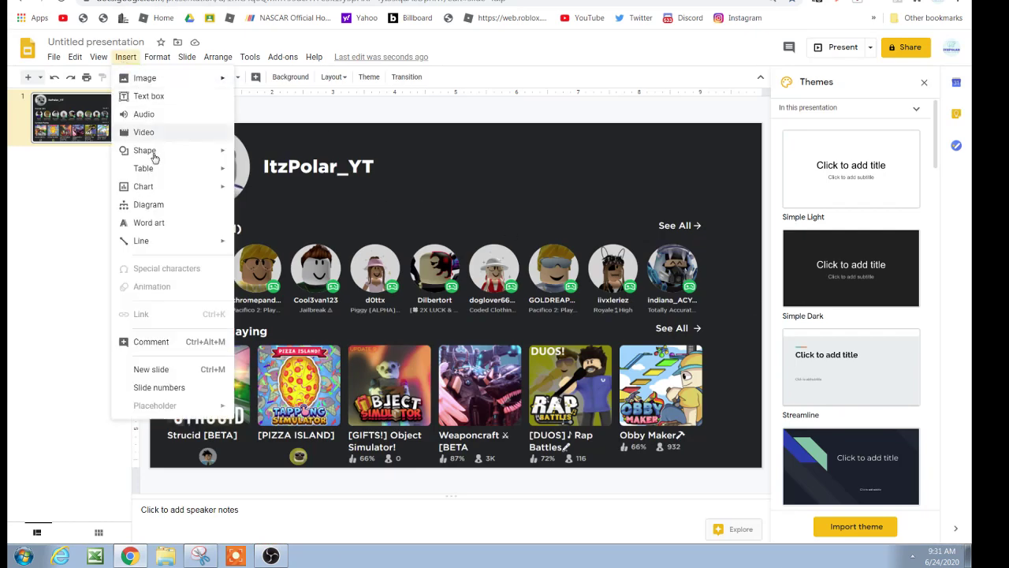
click(155, 223)
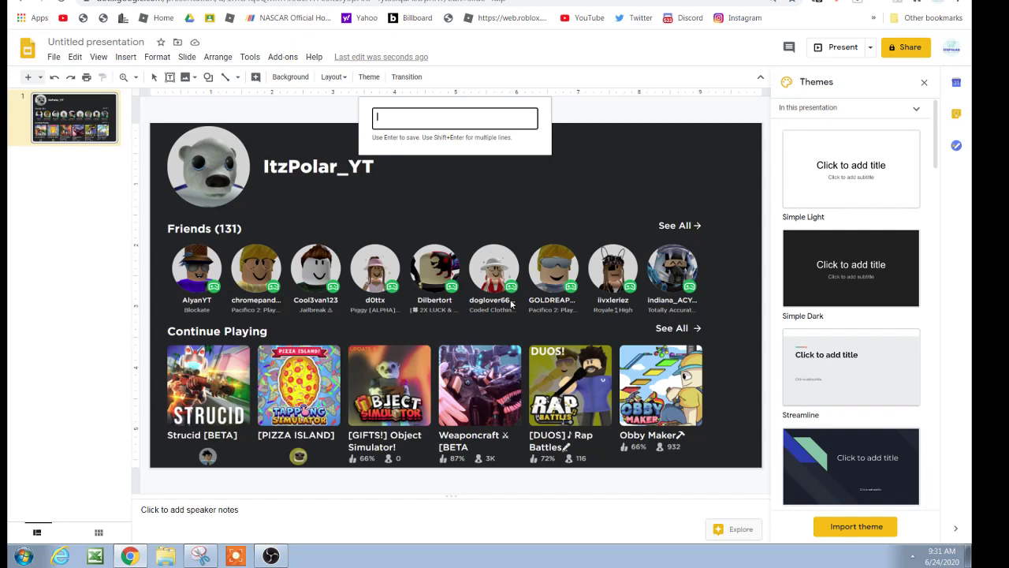
text(My Ro)
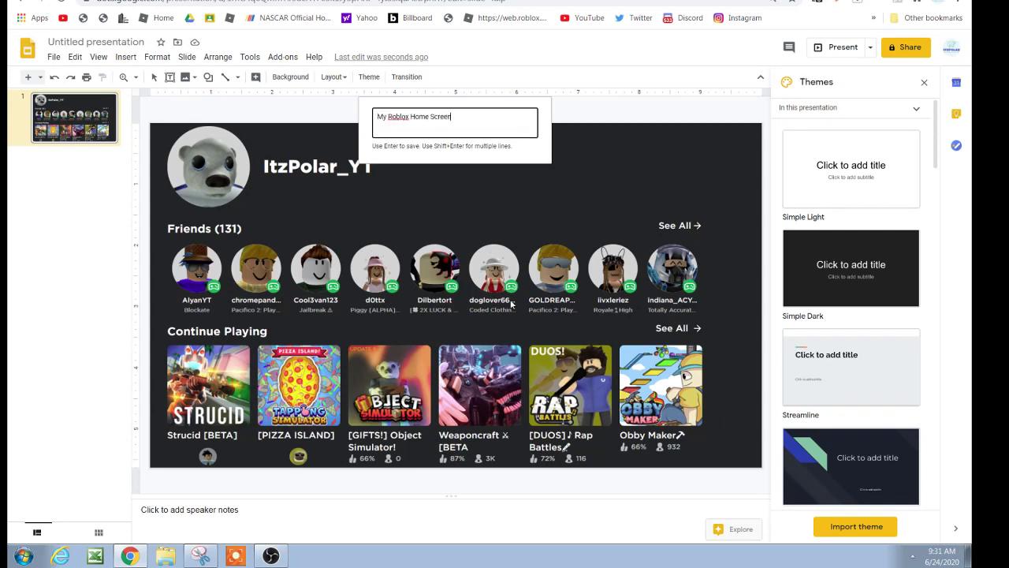
text(blox Home Screen)
key(Return)
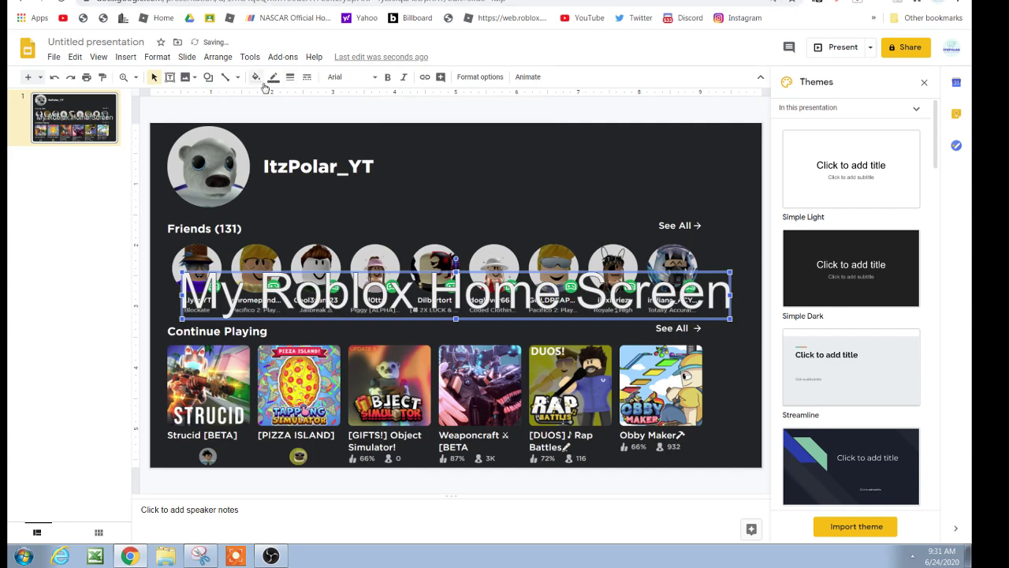
Step: Format the word art with a red fill, a thicker black outline and the Impact font
click(258, 77)
click(276, 149)
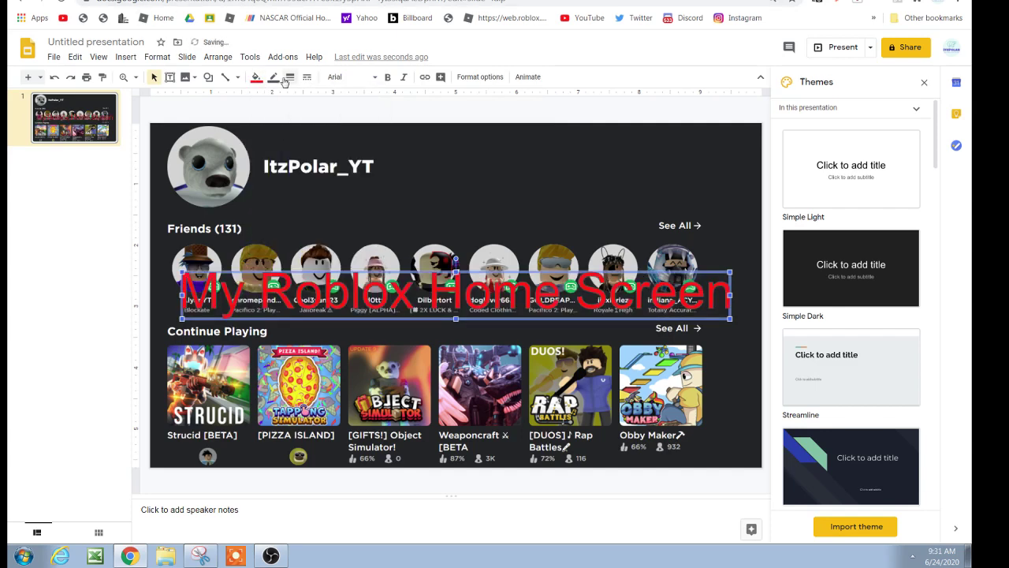
click(275, 77)
click(282, 116)
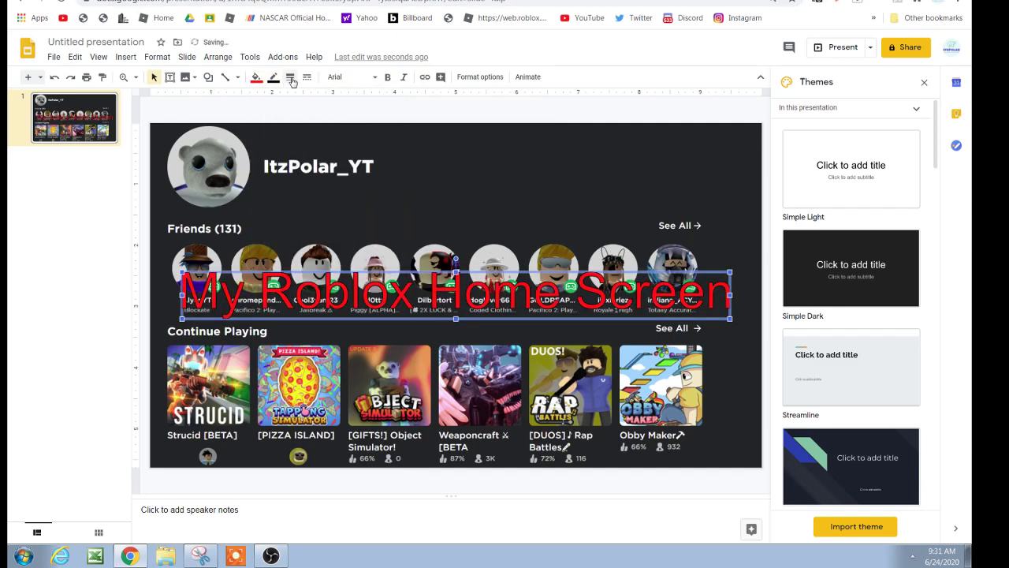
click(291, 79)
click(306, 117)
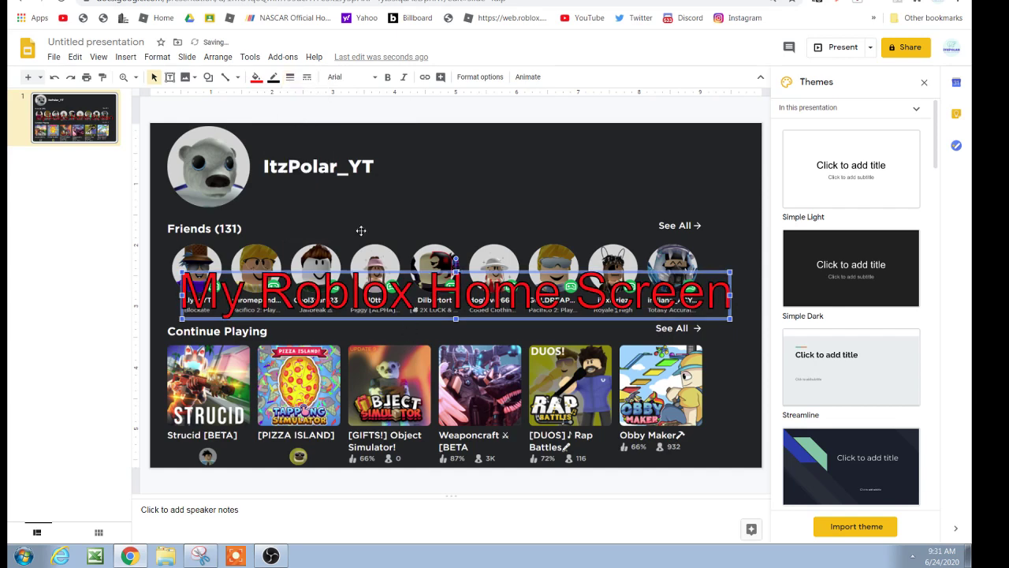
click(366, 78)
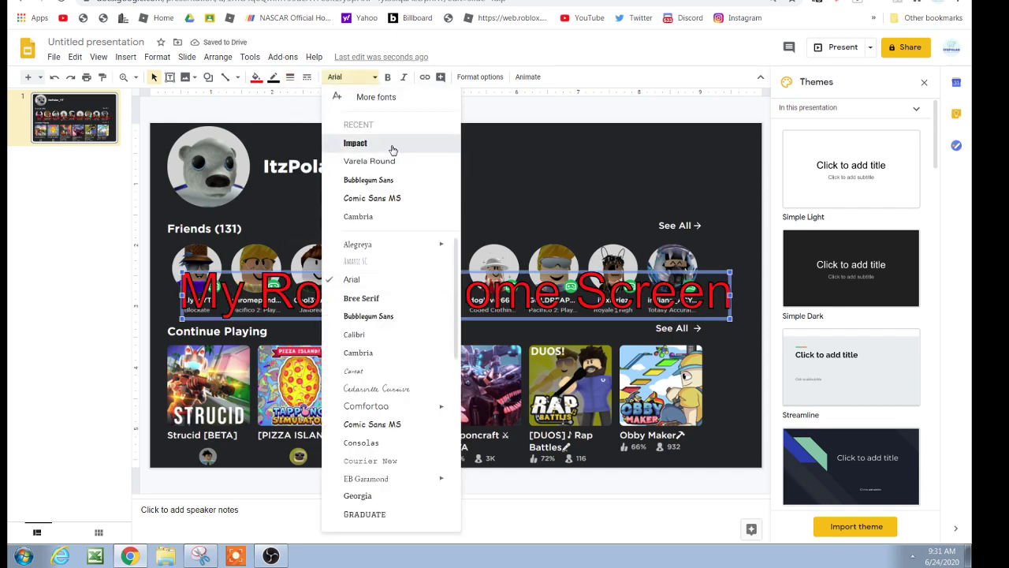
click(392, 144)
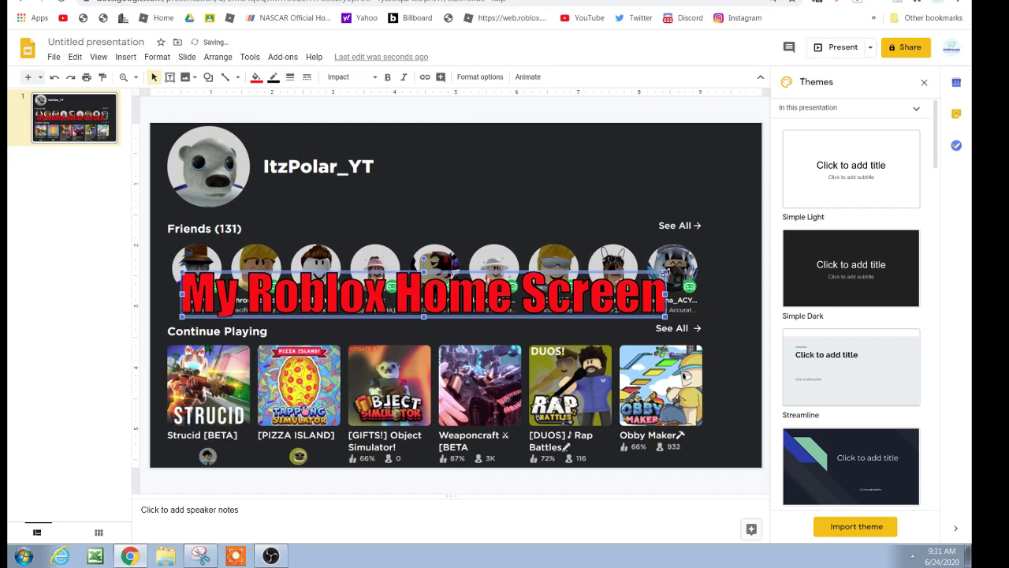
Step: Resize the word art, tilt it slightly clockwise, and place it across the slide's upper right beside the profile picture
drag(666, 272, 743, 281)
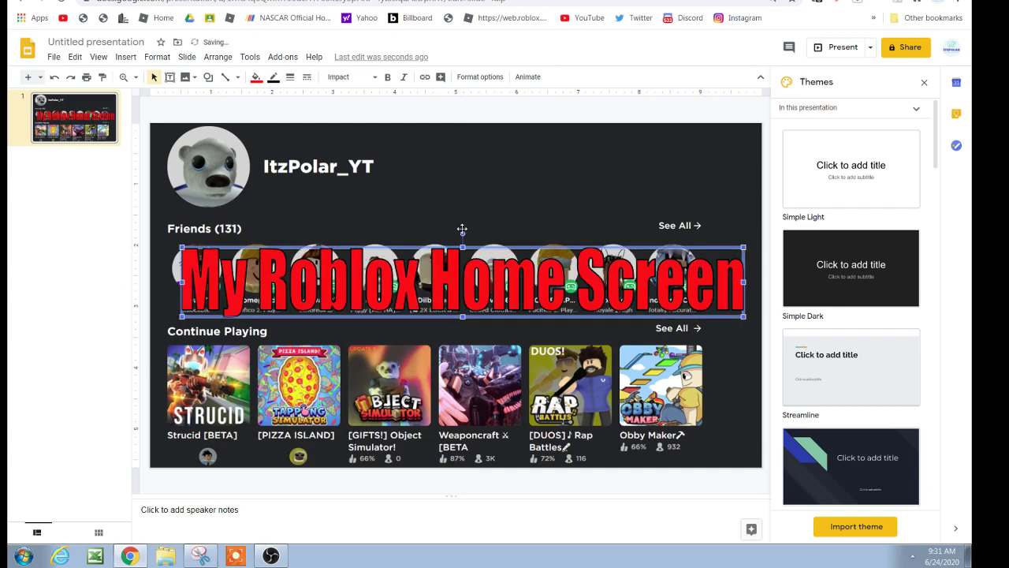
drag(463, 233, 468, 233)
drag(512, 291, 506, 205)
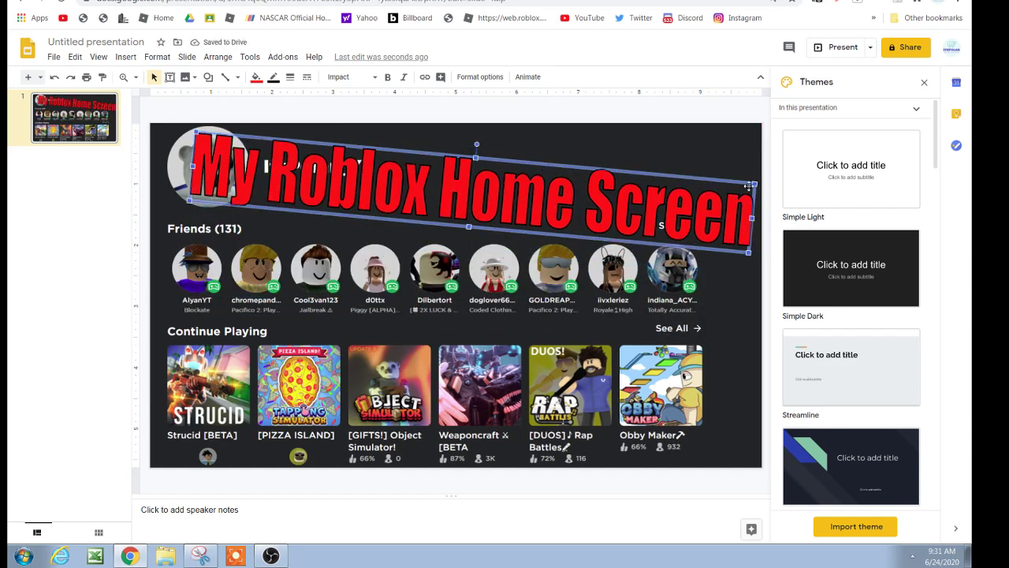
drag(753, 184, 688, 176)
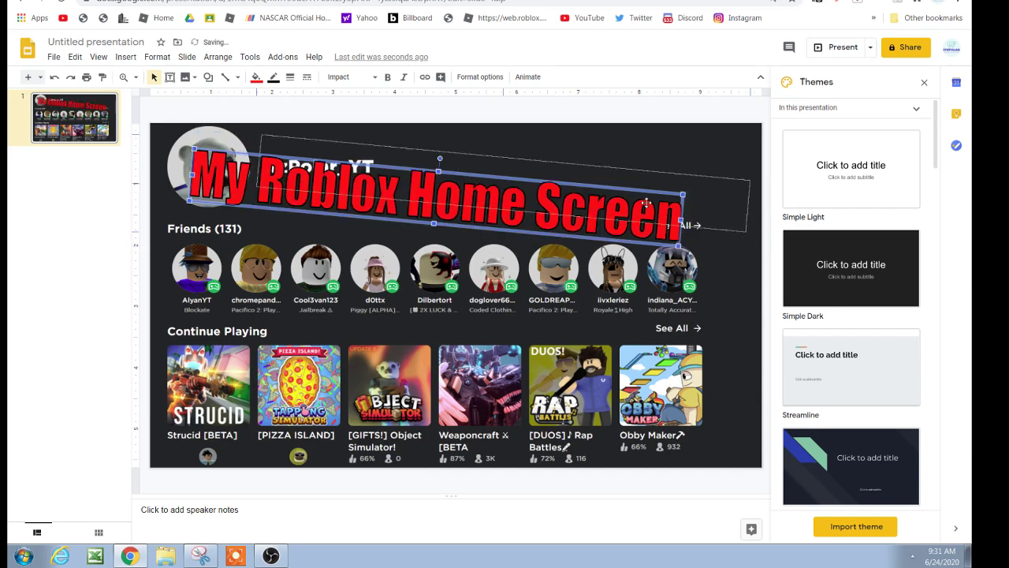
drag(576, 207, 653, 194)
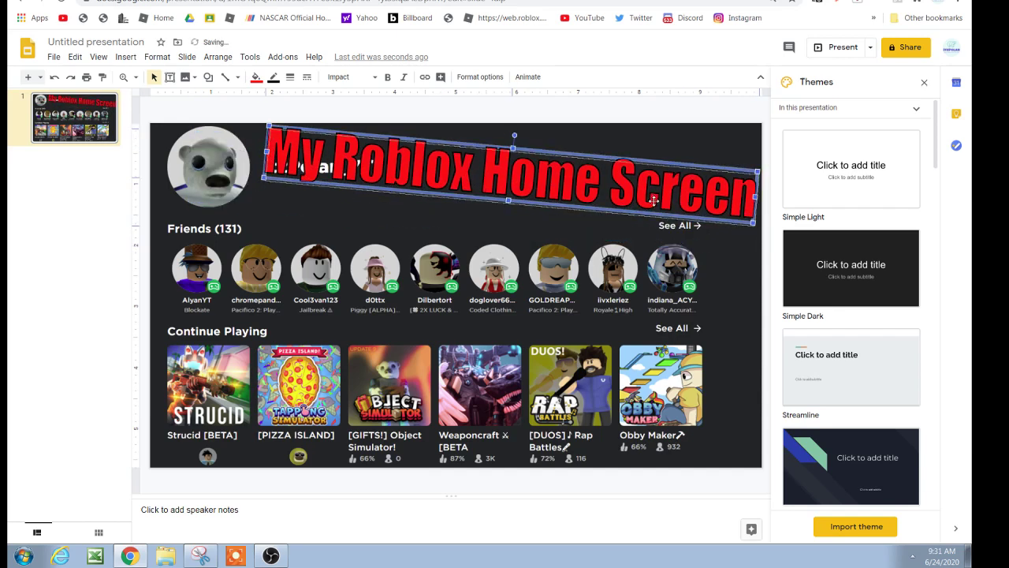
click(578, 120)
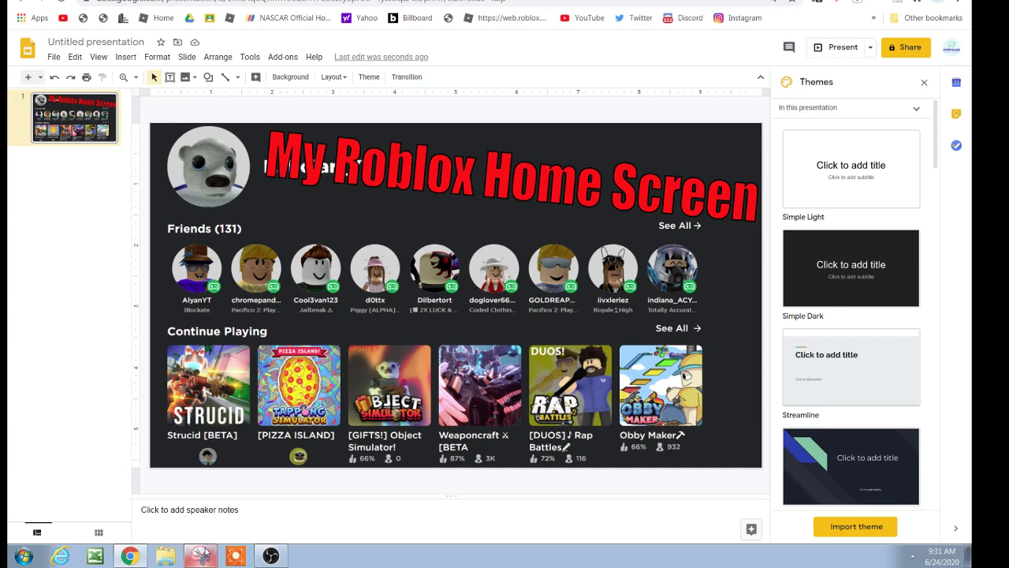
Step: Capture the whole finished slide with Snipping Tool, check the options for saving the snip, and minimize the tool
click(201, 555)
click(163, 7)
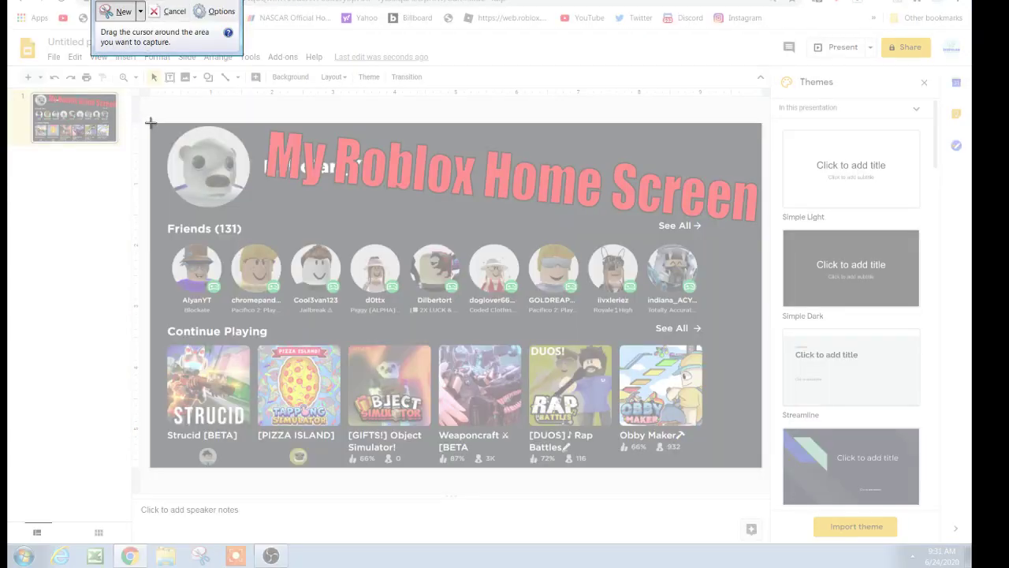
drag(149, 123, 762, 468)
right_click(578, 313)
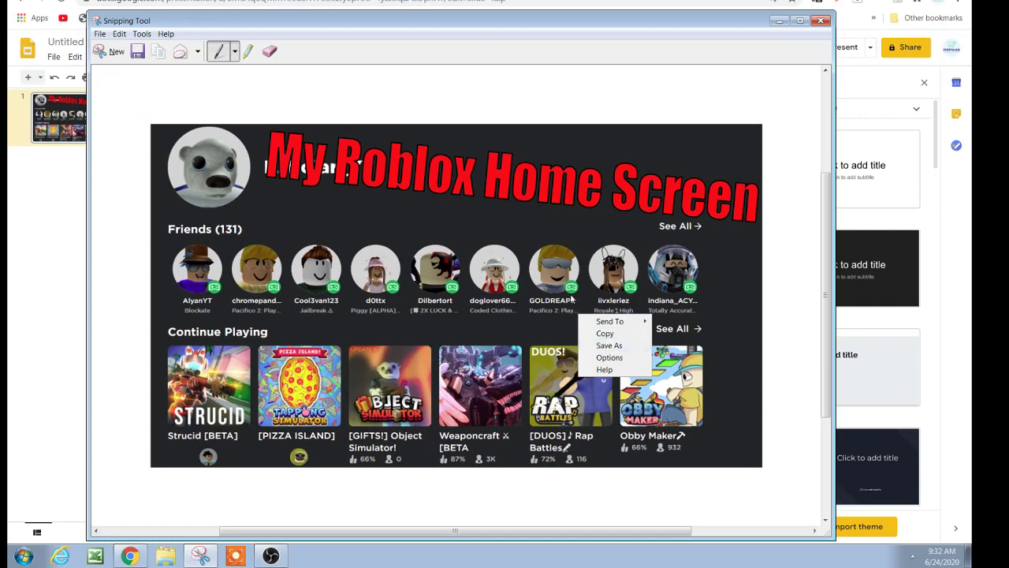
click(778, 21)
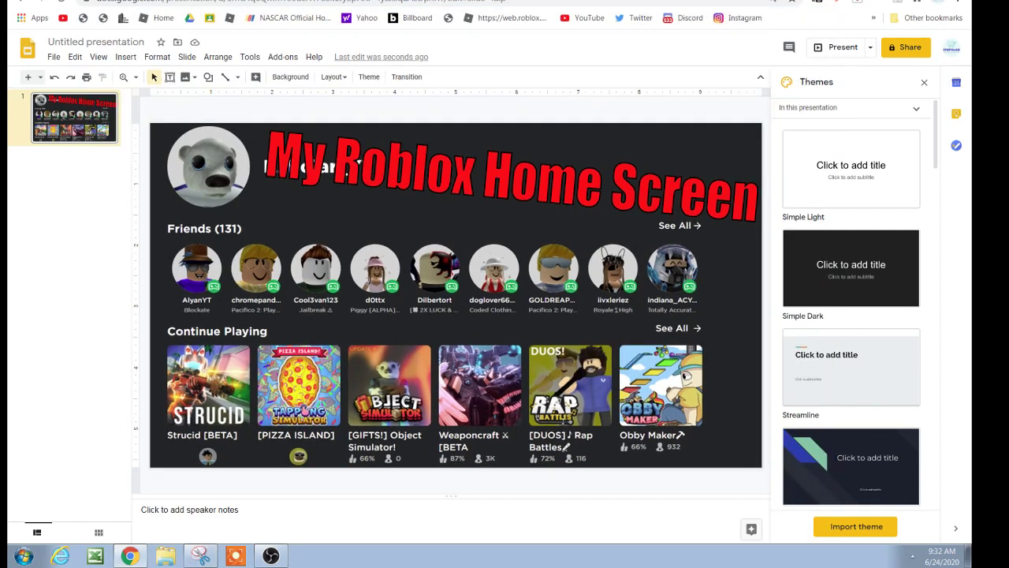
key(ctrl+Tab)
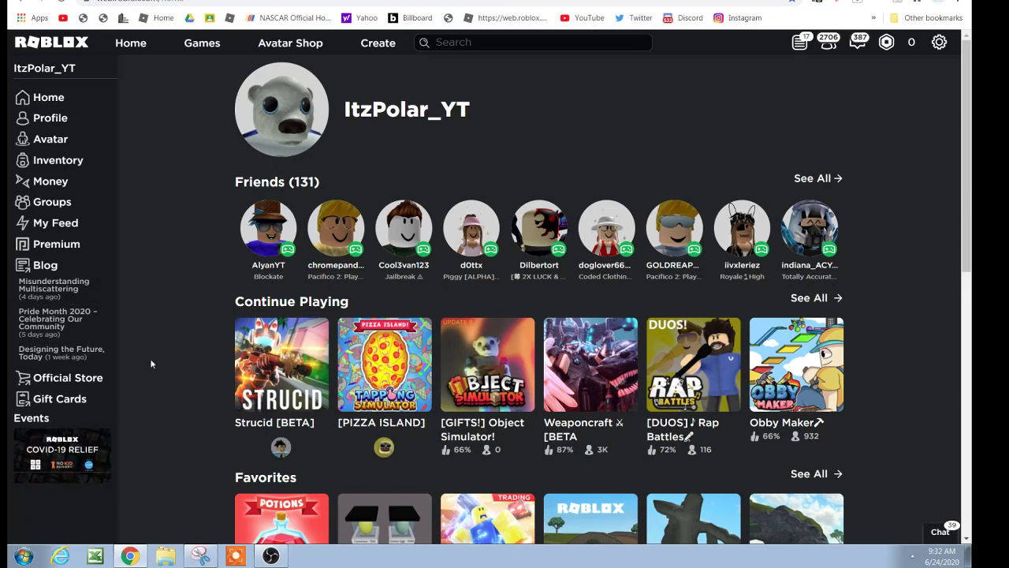
key(ctrl+shift+Tab)
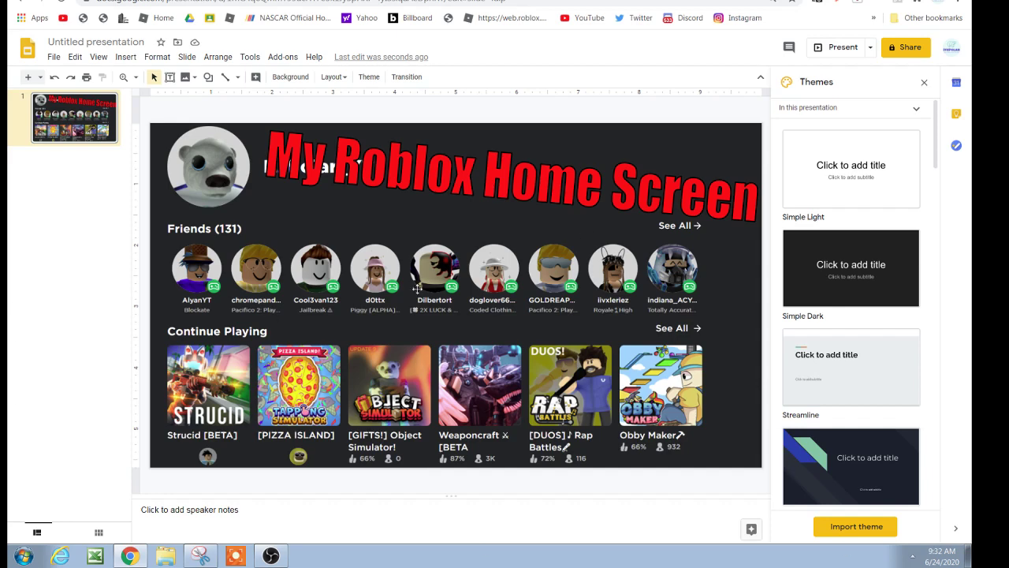
click(208, 149)
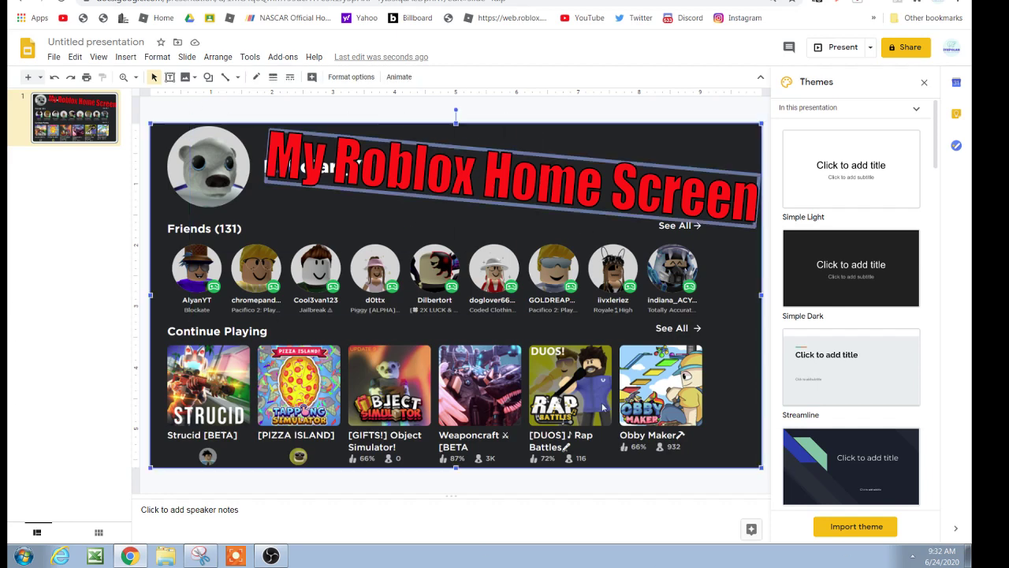
click(530, 117)
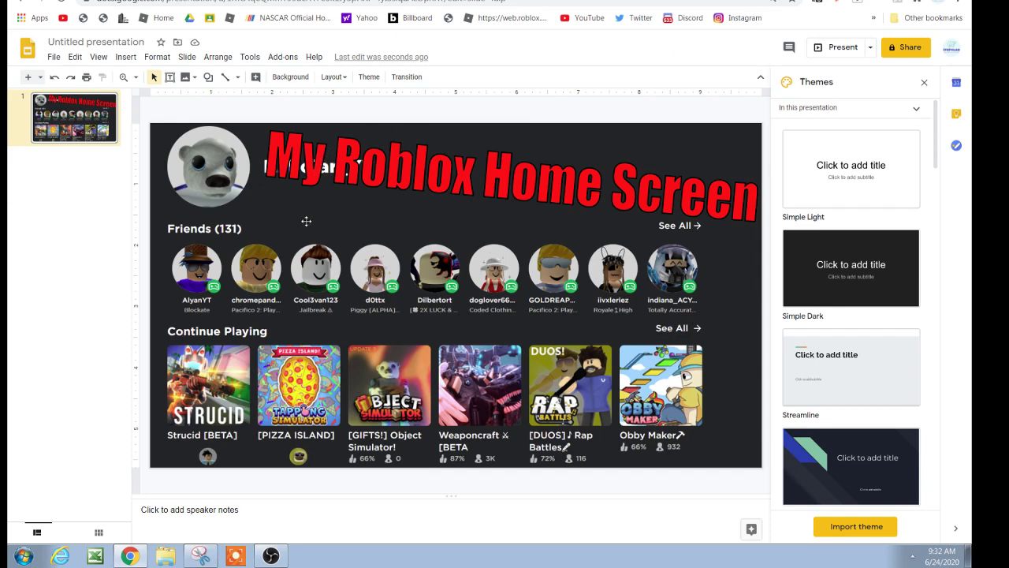
Step: Snip the Pizza Island game picture from the Roblox home page, copy it, and paste it onto the slide
click(200, 556)
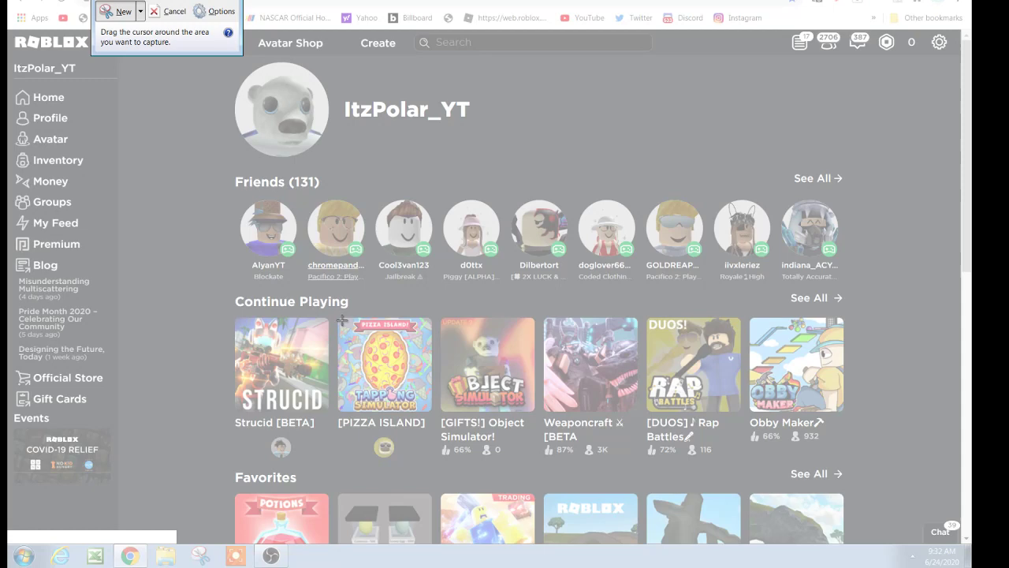
drag(339, 318, 430, 411)
right_click(402, 355)
click(418, 369)
key(alt+Tab)
key(ctrl+v)
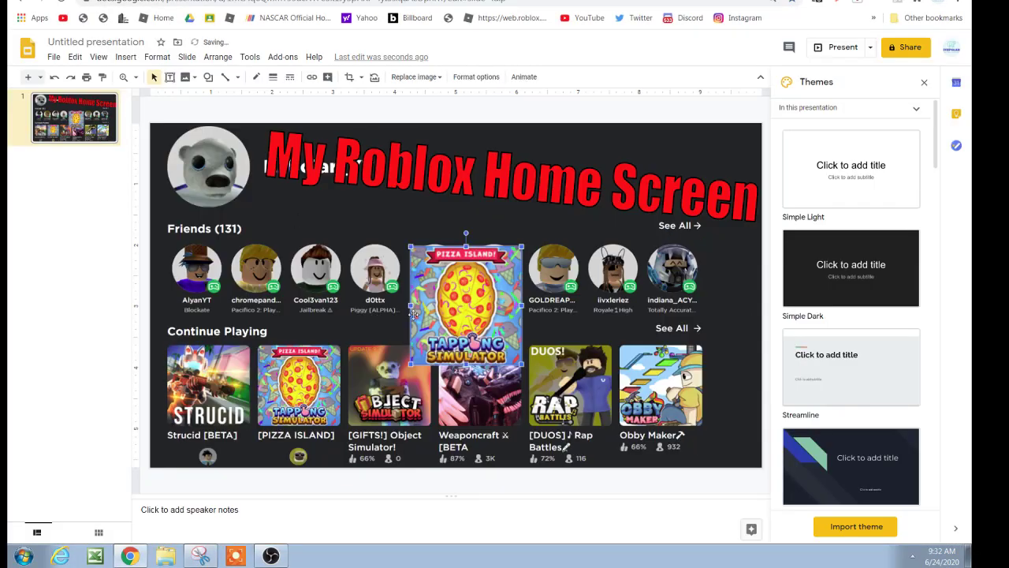
Step: Move the pasted Pizza Island picture into the slide's lower-left corner and shrink it
drag(197, 430, 166, 427)
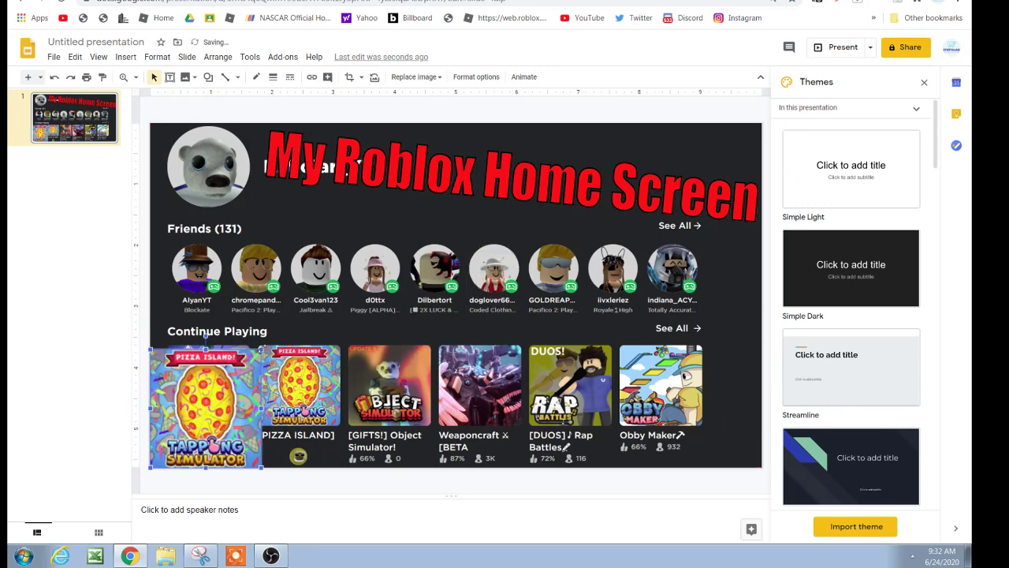
key(Delete)
right_click(140, 402)
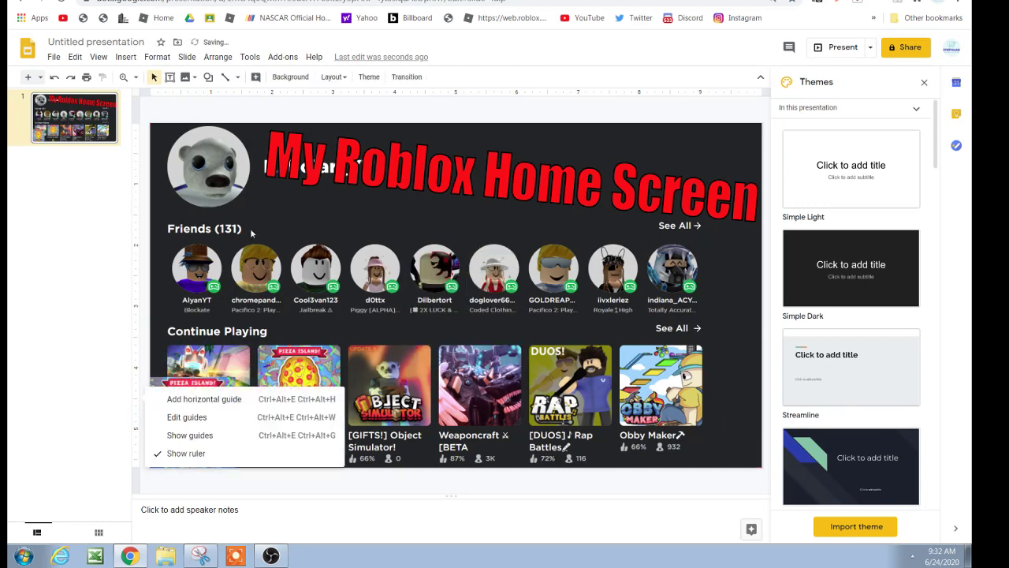
key(ctrl+z)
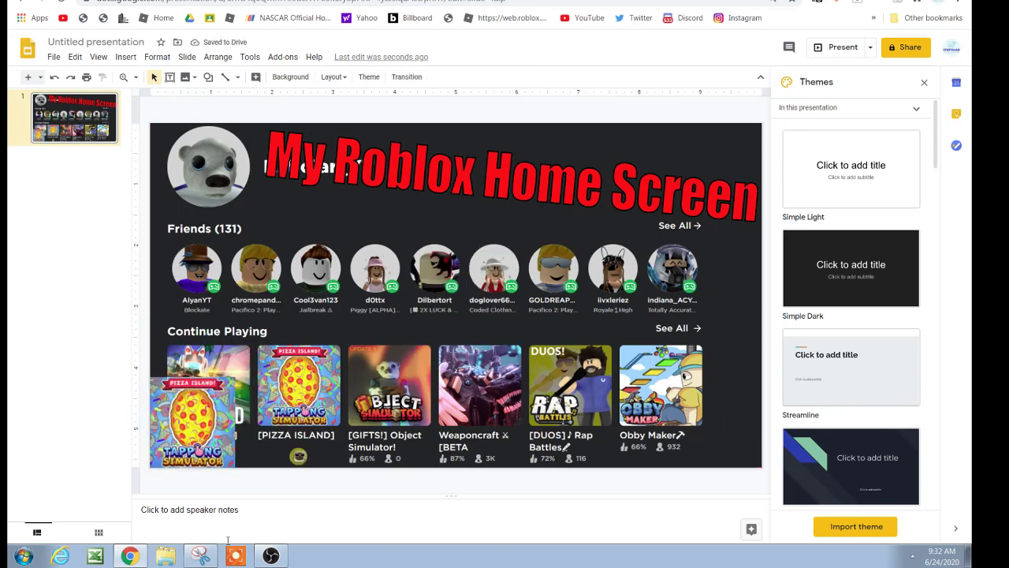